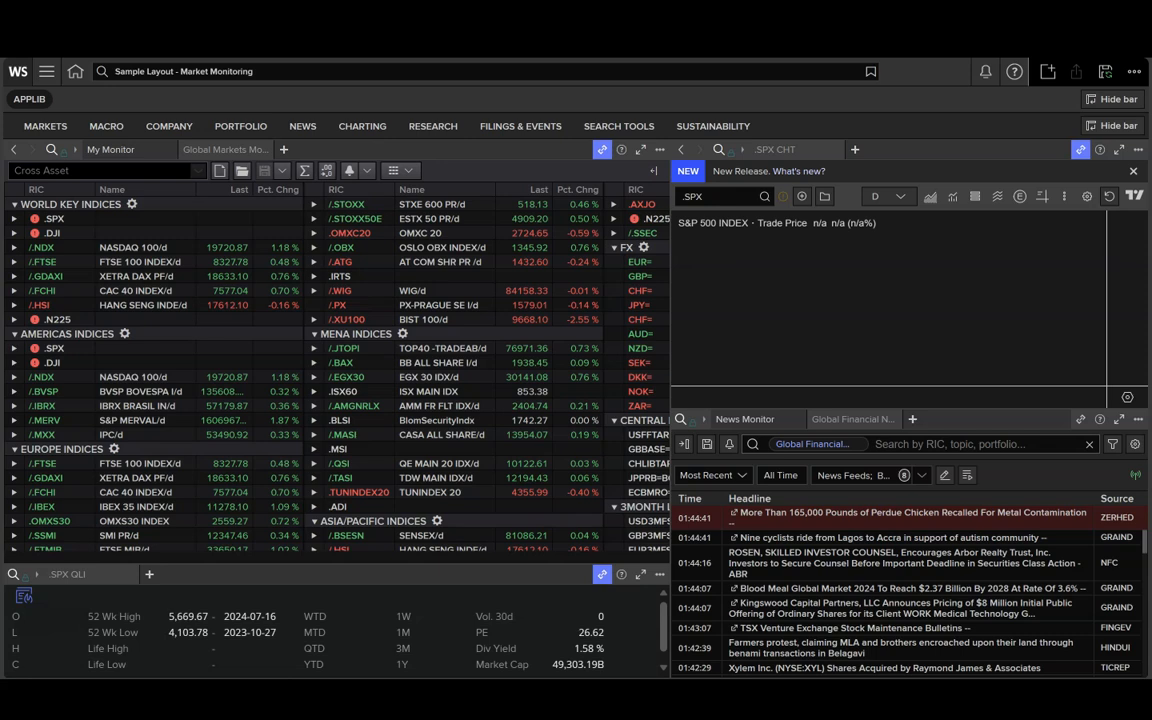
# Search for screener, open the Screener app and set its universe to Deals.
pyautogui.click(276, 71)
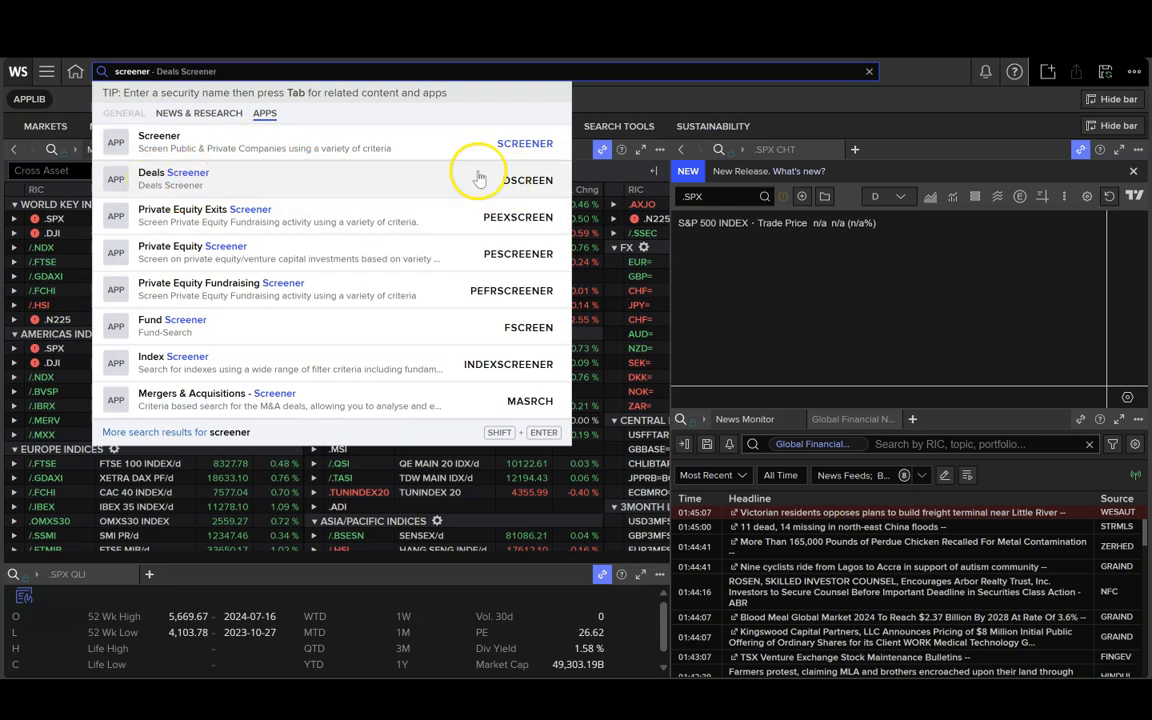
pyautogui.click(531, 145)
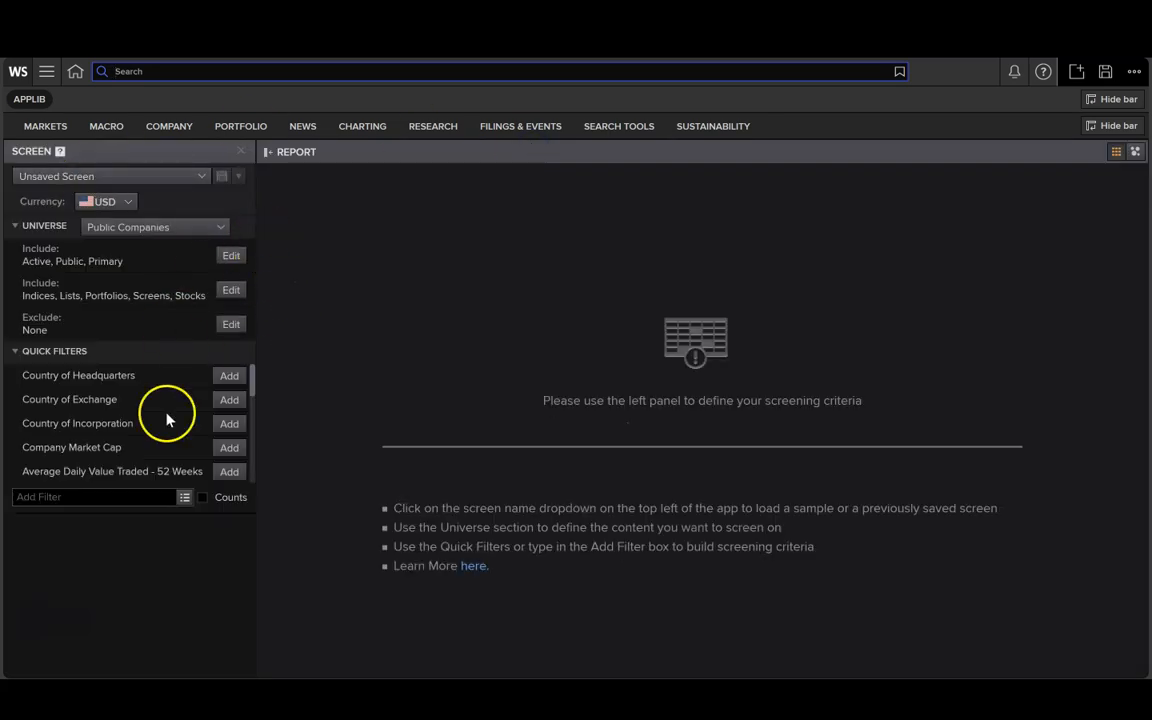
pyautogui.click(219, 229)
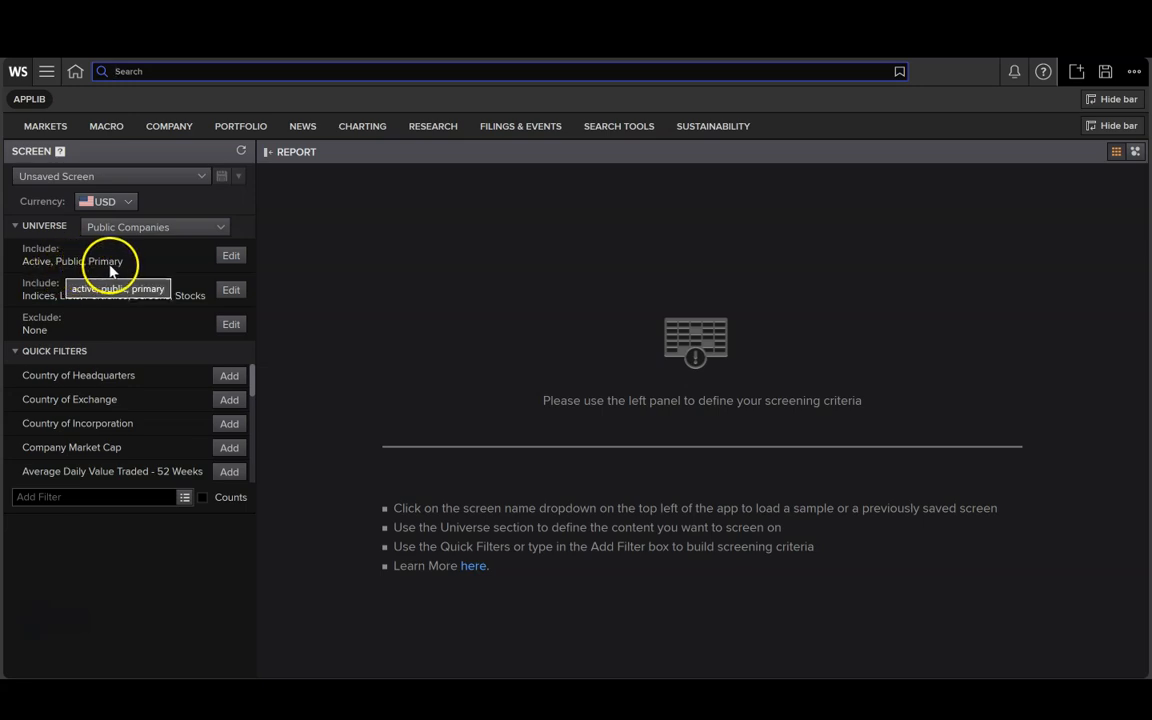
pyautogui.click(186, 227)
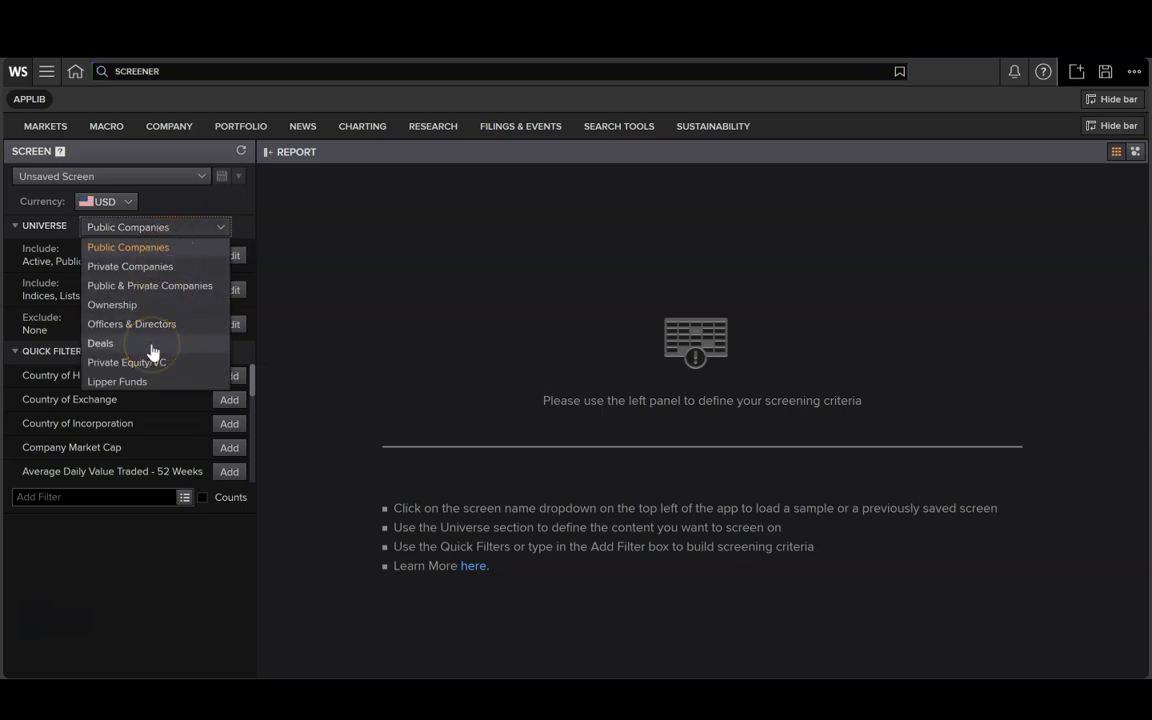
pyautogui.click(100, 343)
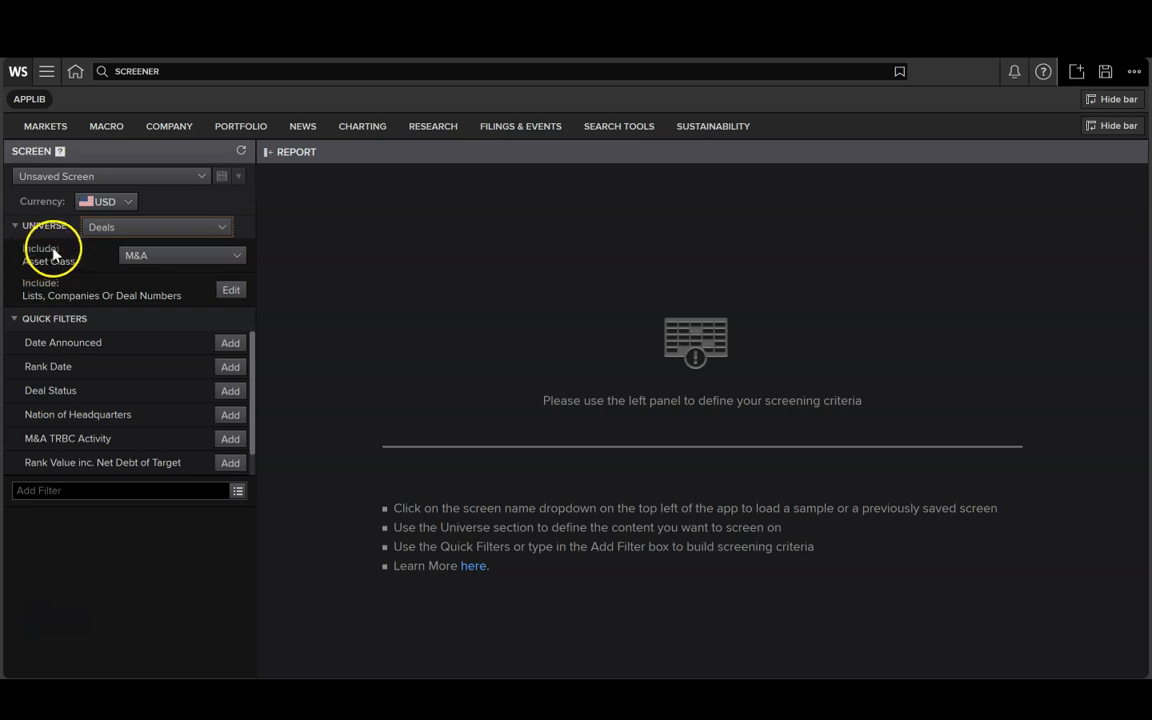
# Choose M&A as the asset class for the Deals universe.
pyautogui.click(165, 255)
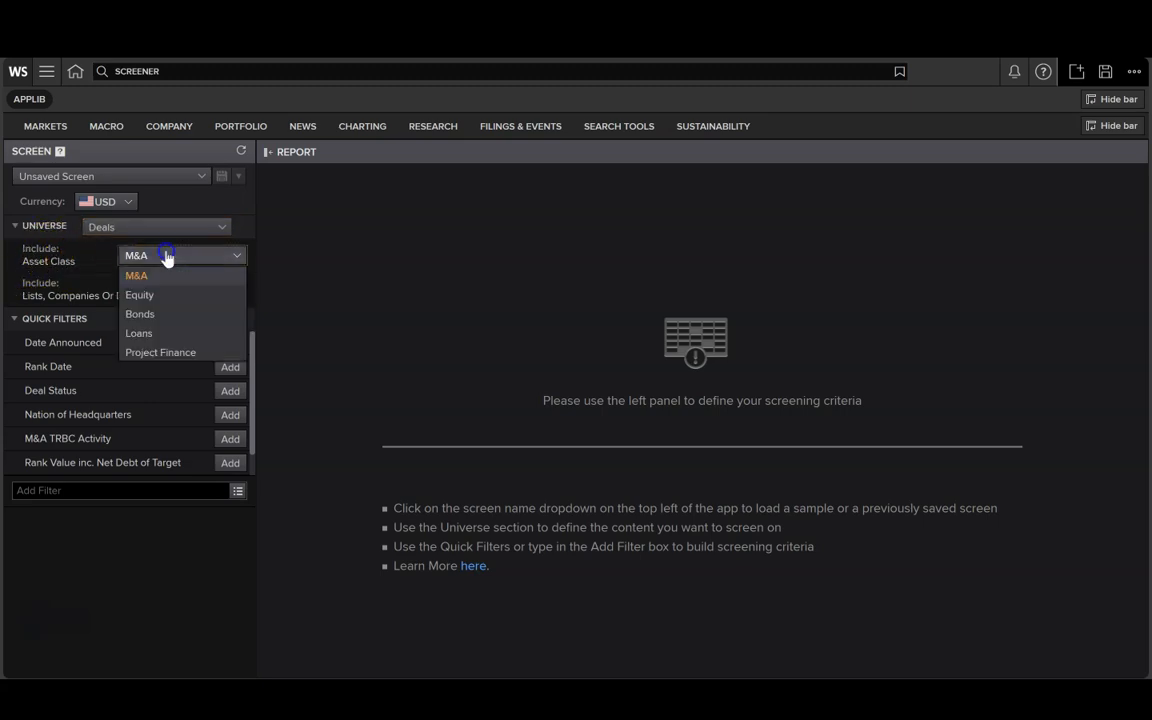
pyautogui.click(155, 280)
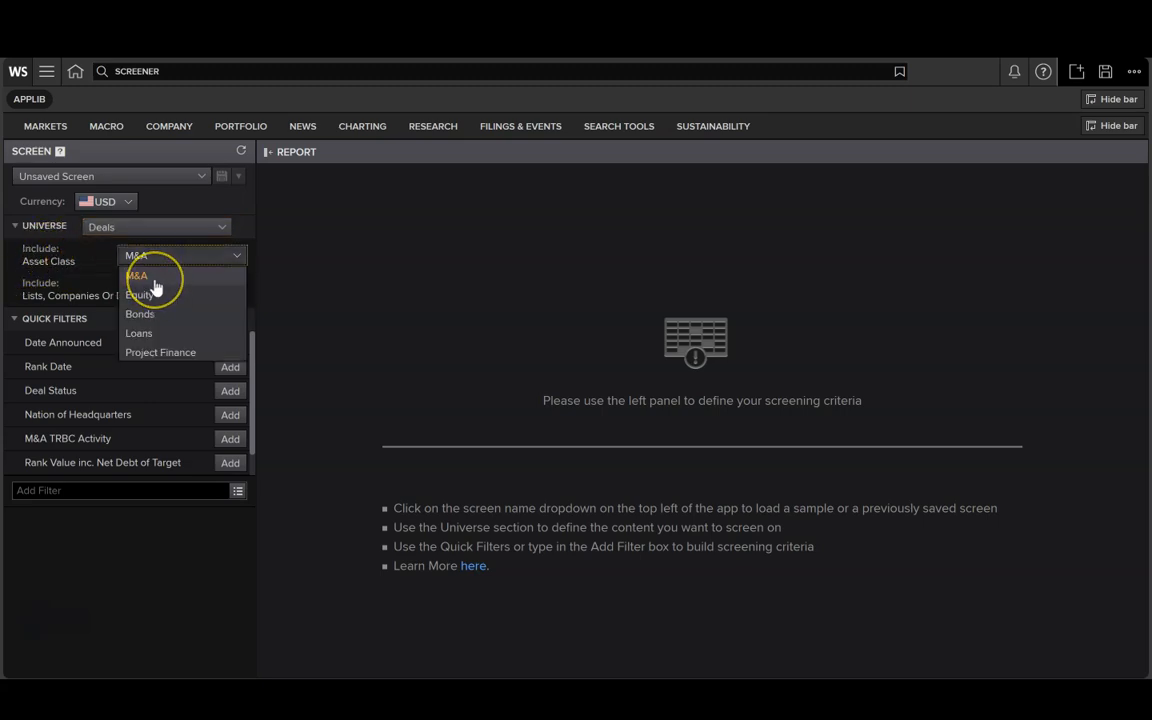
pyautogui.click(172, 256)
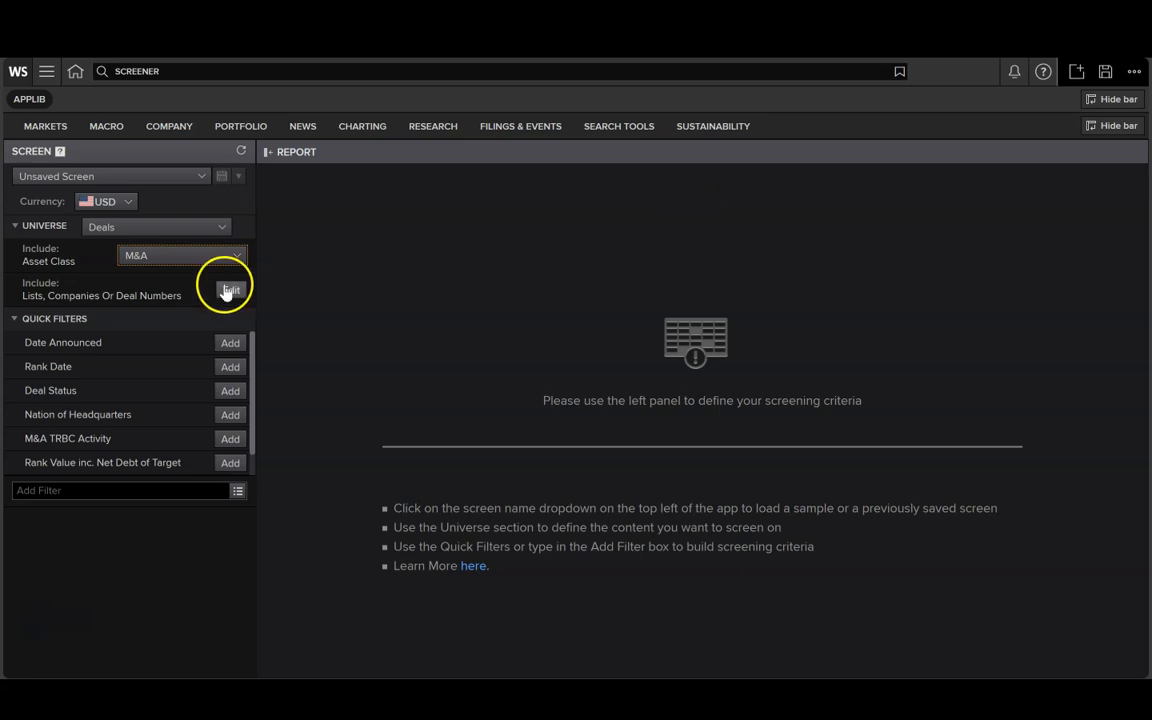
# Look over the quick filters and read the field definition of Rank Date.
pyautogui.scroll(-1, 185, 401)
pyautogui.scroll(1, 186, 403)
pyautogui.scroll(-1, 186, 403)
pyautogui.scroll(1, 186, 403)
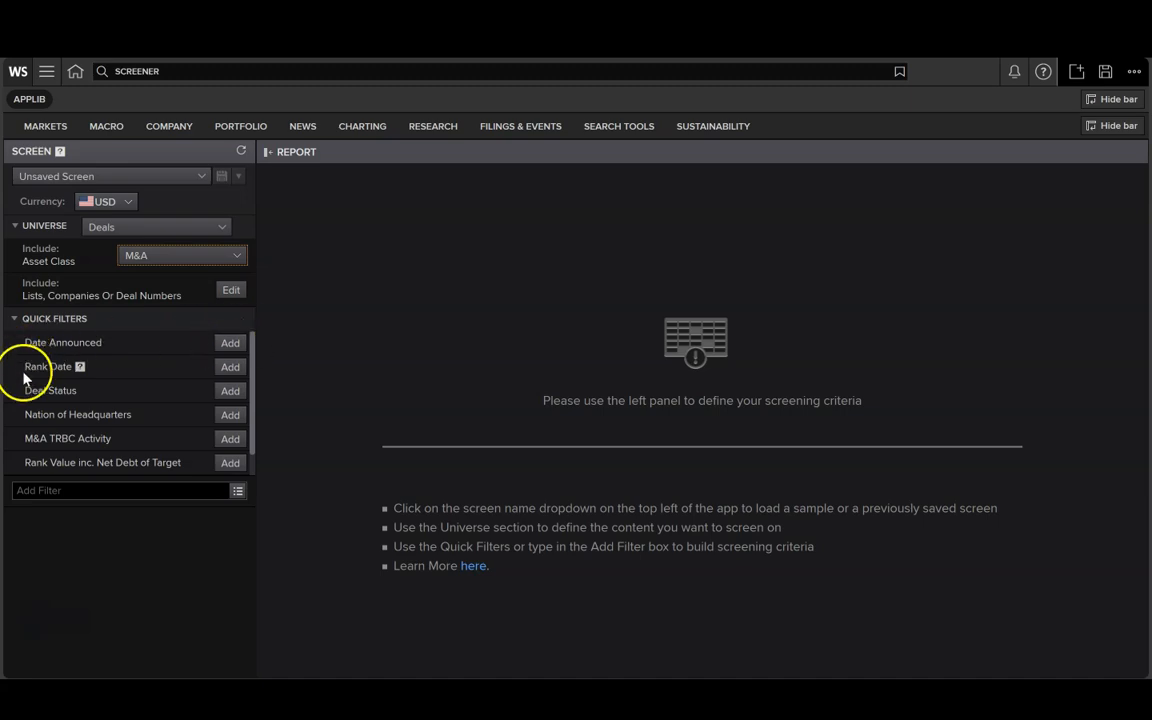
pyautogui.click(80, 368)
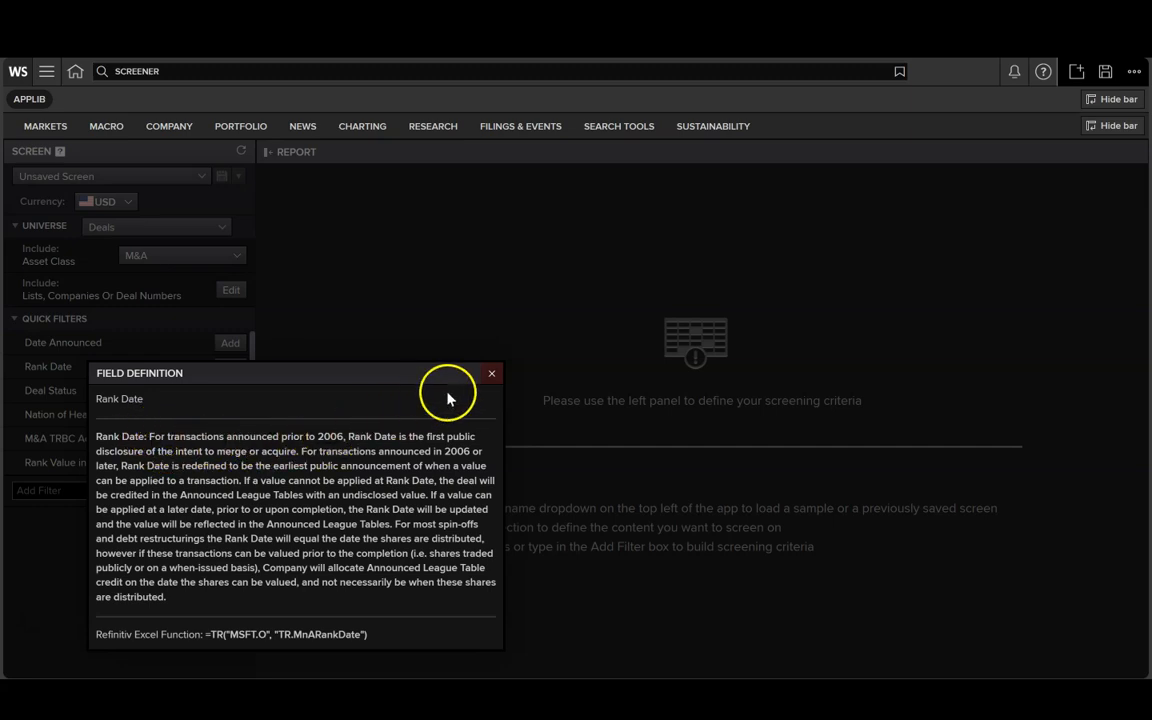
pyautogui.click(490, 374)
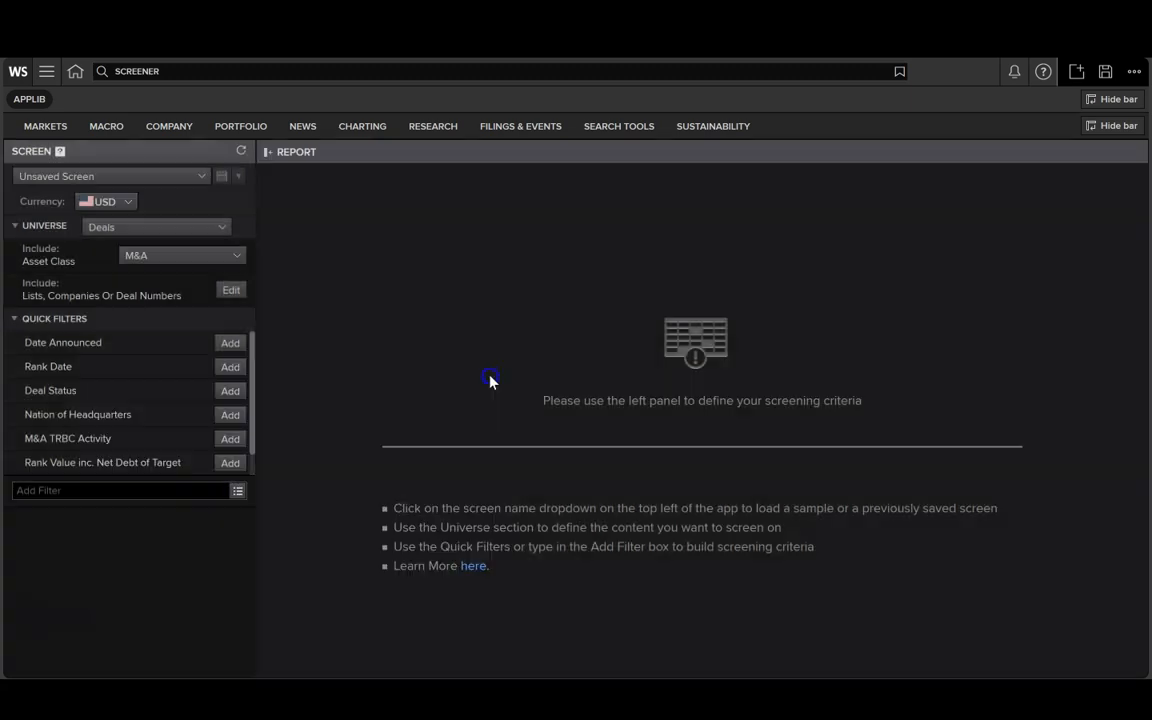
# Read the field definition of Deal Status through its full list of status codes.
pyautogui.click(85, 390)
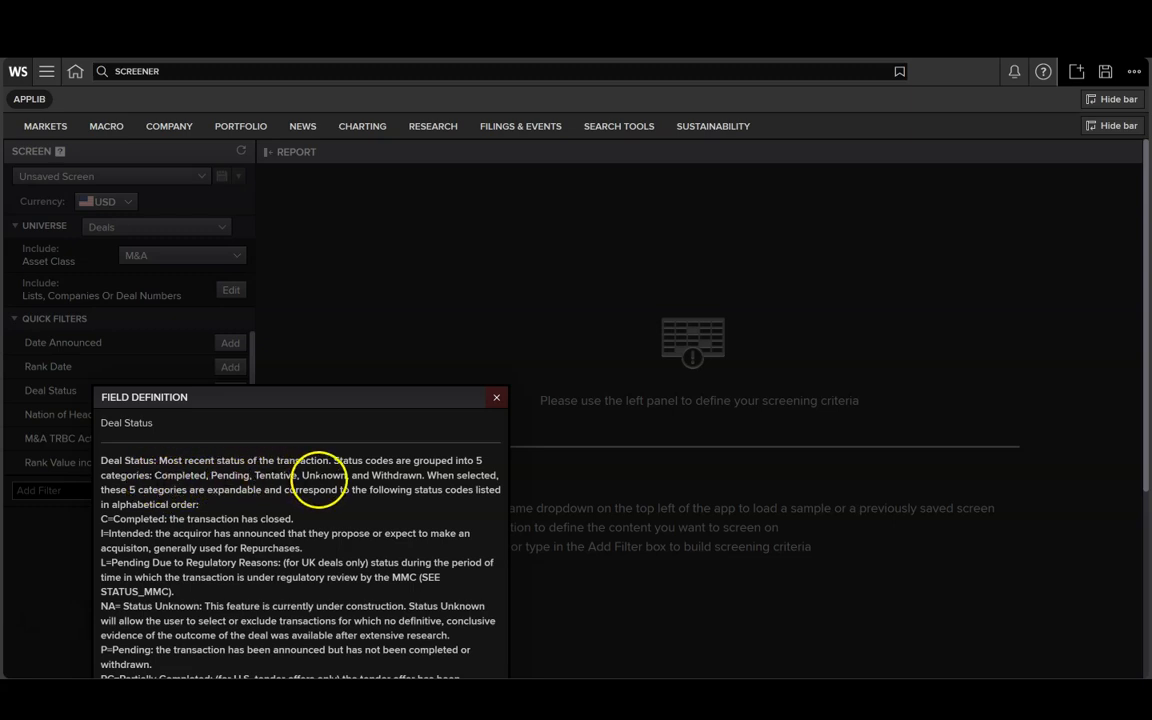
pyautogui.scroll(-1, 342, 545)
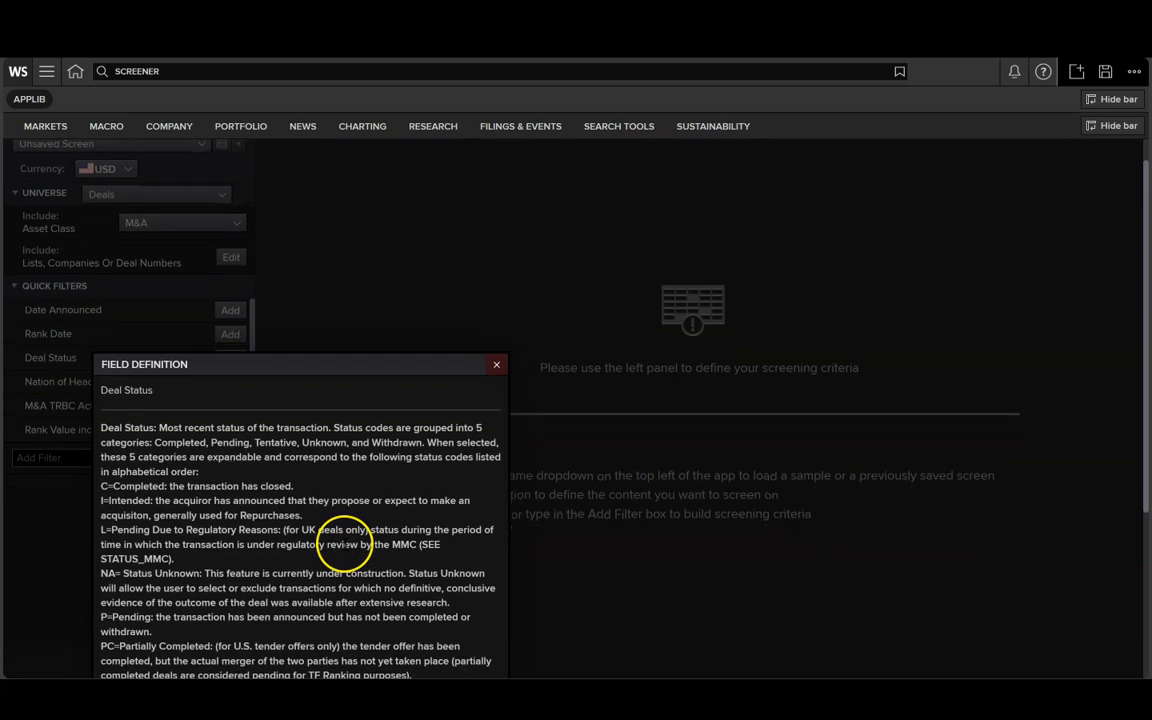
pyautogui.scroll(-7, 342, 545)
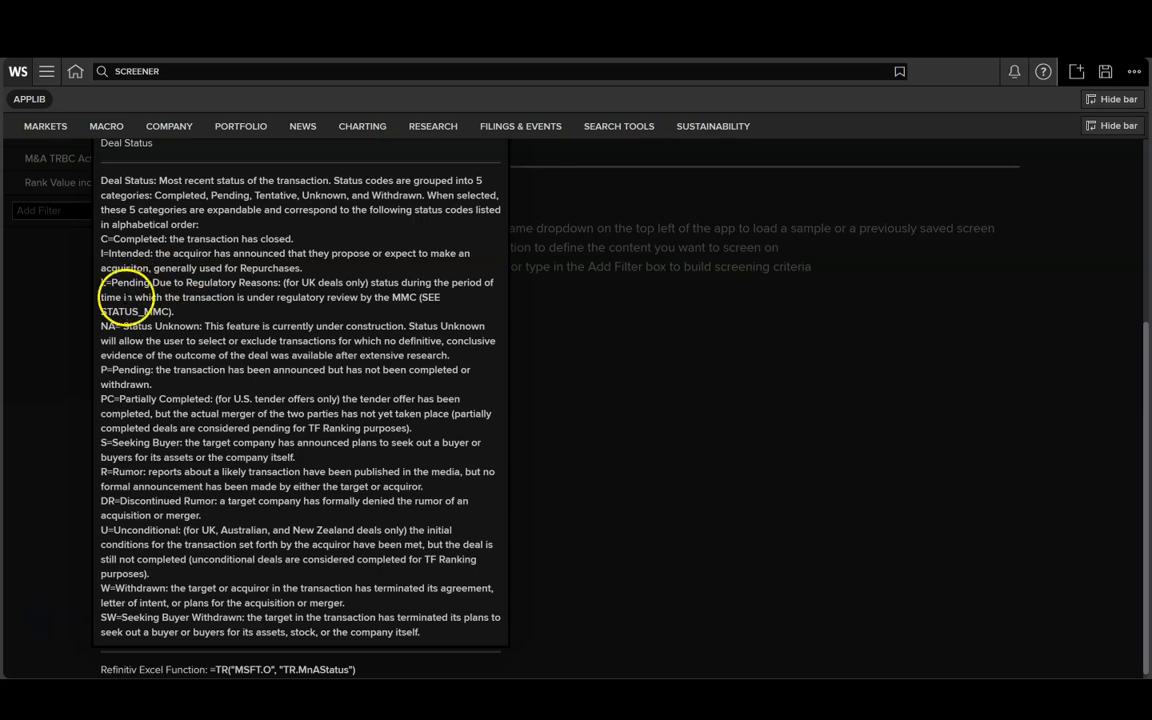
pyautogui.scroll(2, 226, 342)
pyautogui.scroll(-2, 228, 345)
pyautogui.scroll(2, 175, 370)
pyautogui.click(498, 205)
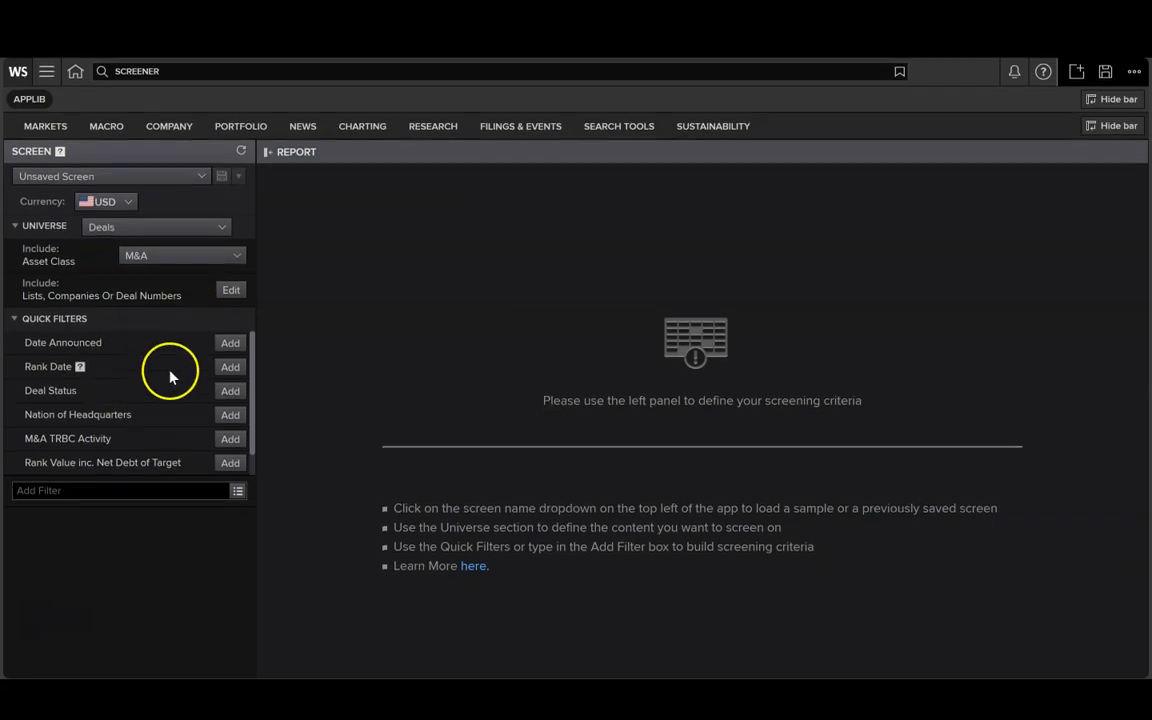
# Add a Deal Status filter that includes Completed deals, leaving out the Unconditional sub-status.
pyautogui.click(233, 392)
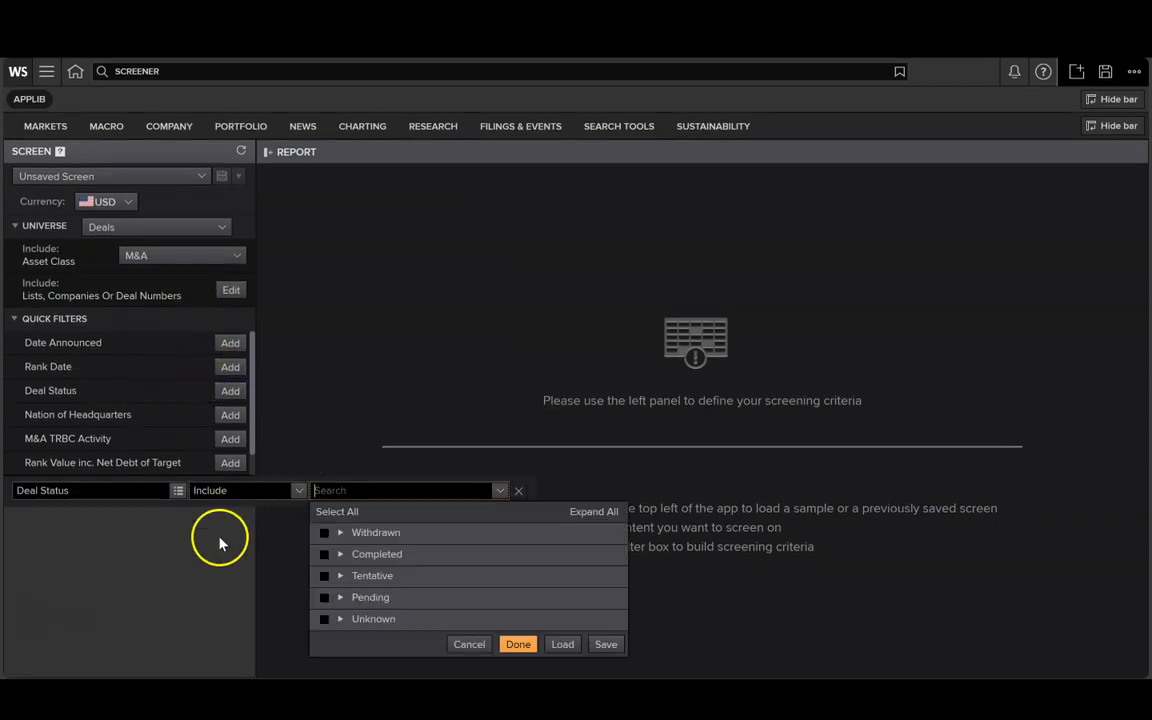
pyautogui.click(325, 554)
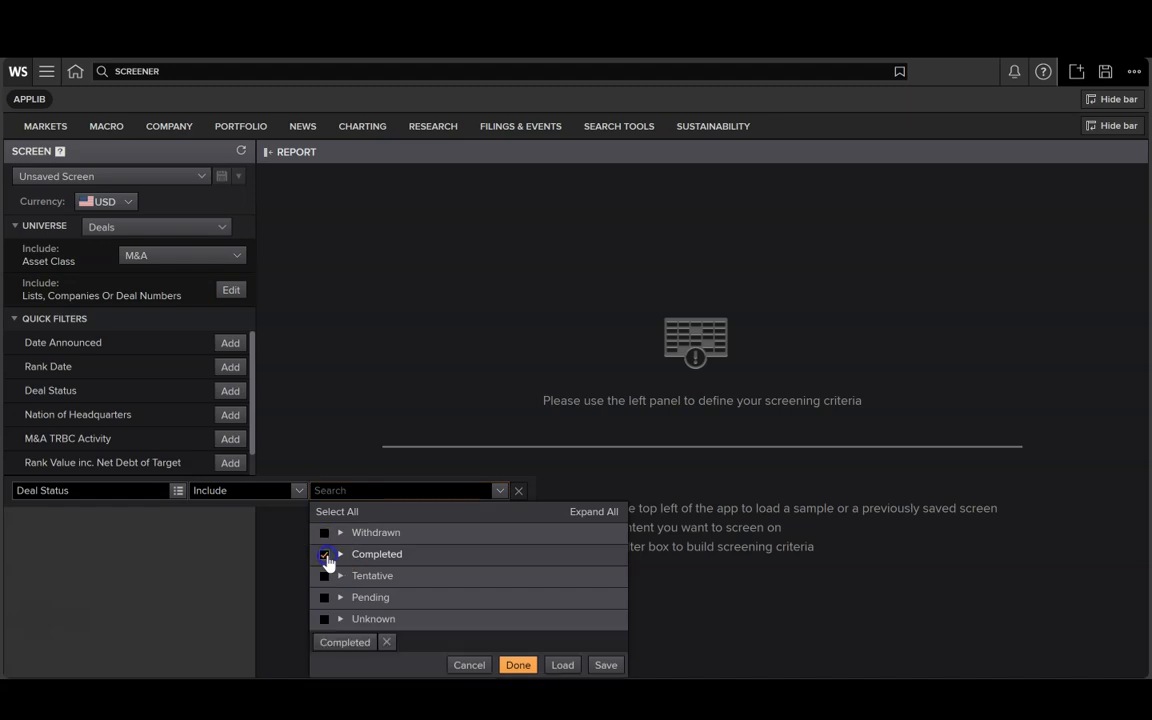
pyautogui.click(340, 554)
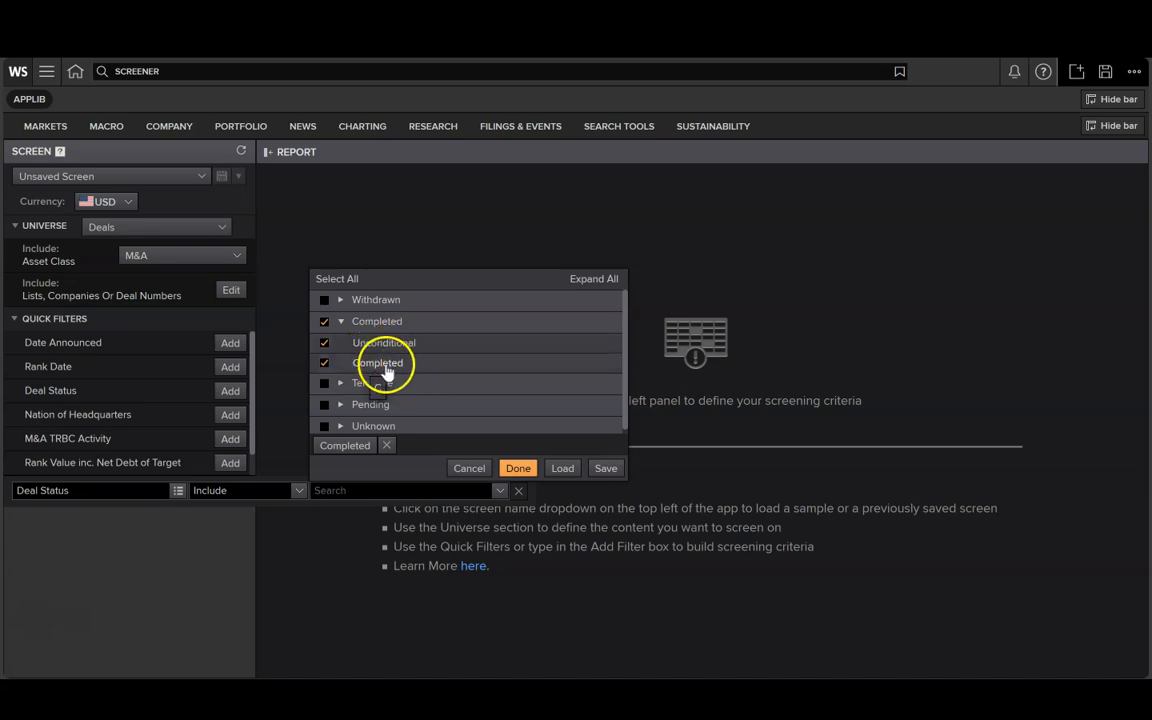
pyautogui.click(322, 346)
pyautogui.click(524, 472)
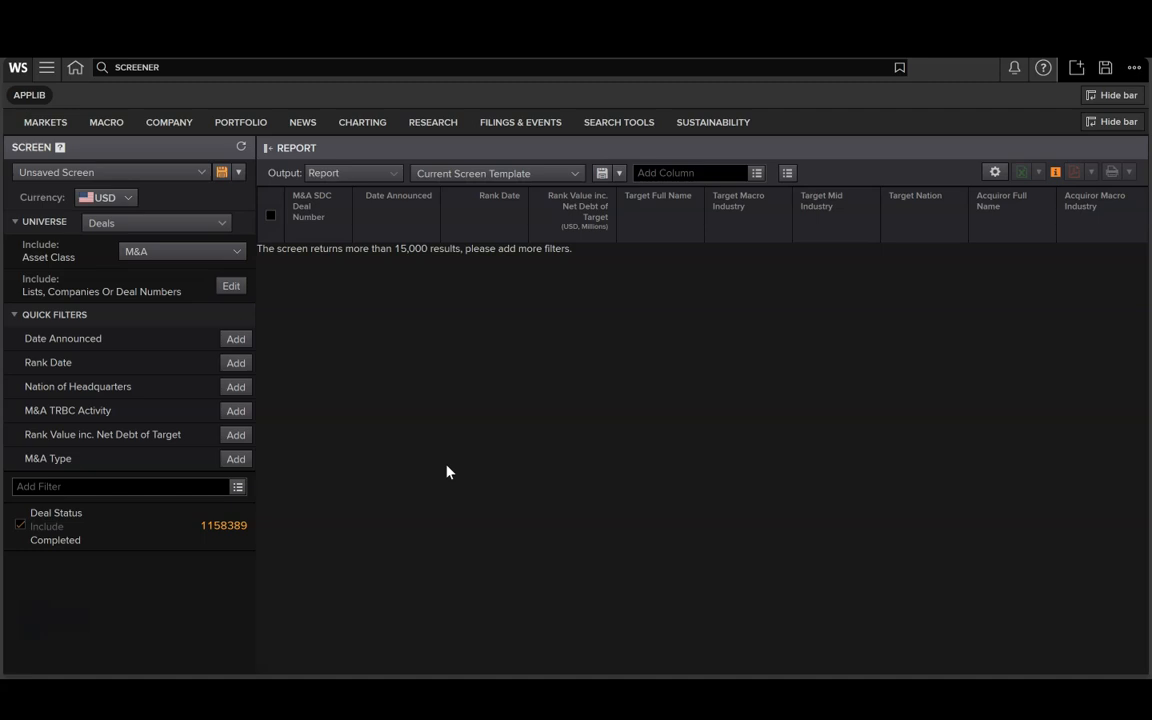
# Add a Nation of Headquarters filter that includes the United Kingdom from Western Europe.
pyautogui.click(637, 457)
pyautogui.click(238, 387)
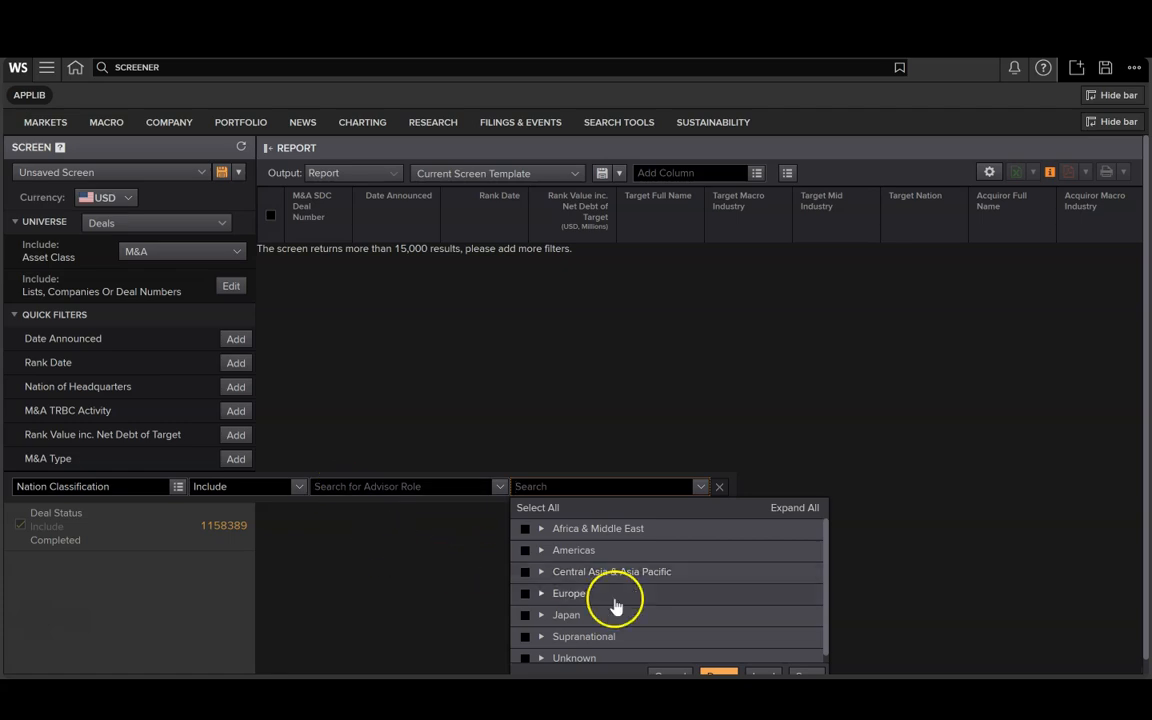
pyautogui.click(538, 543)
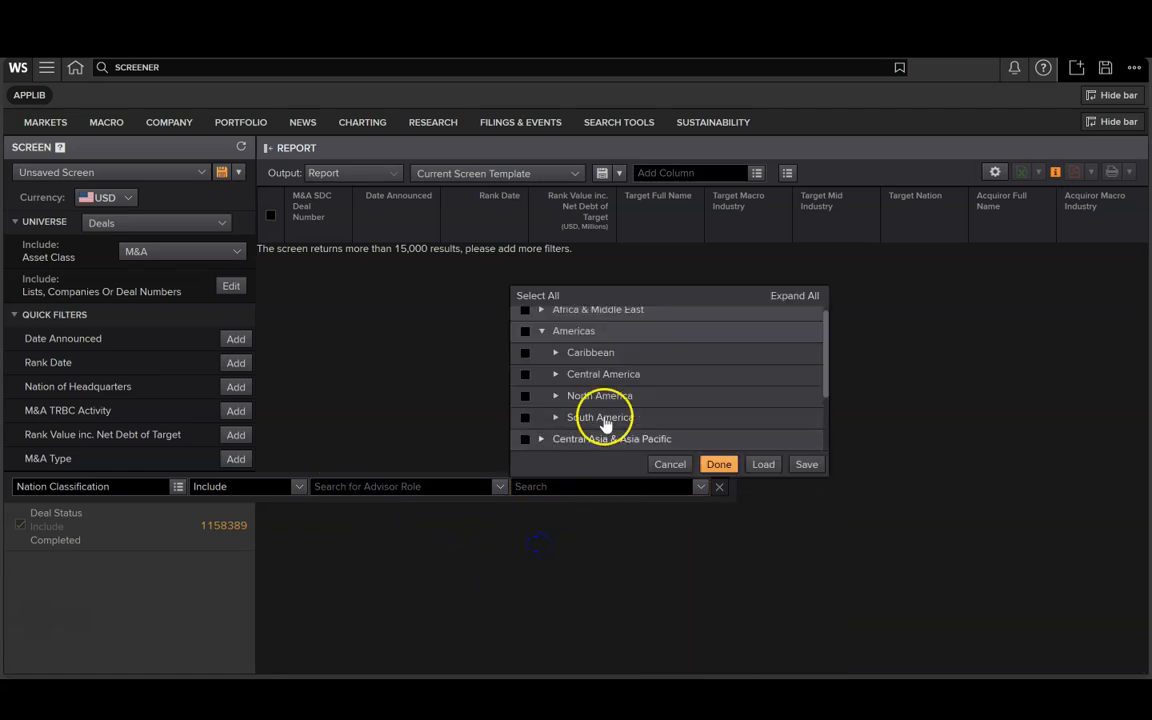
pyautogui.scroll(2, 605, 424)
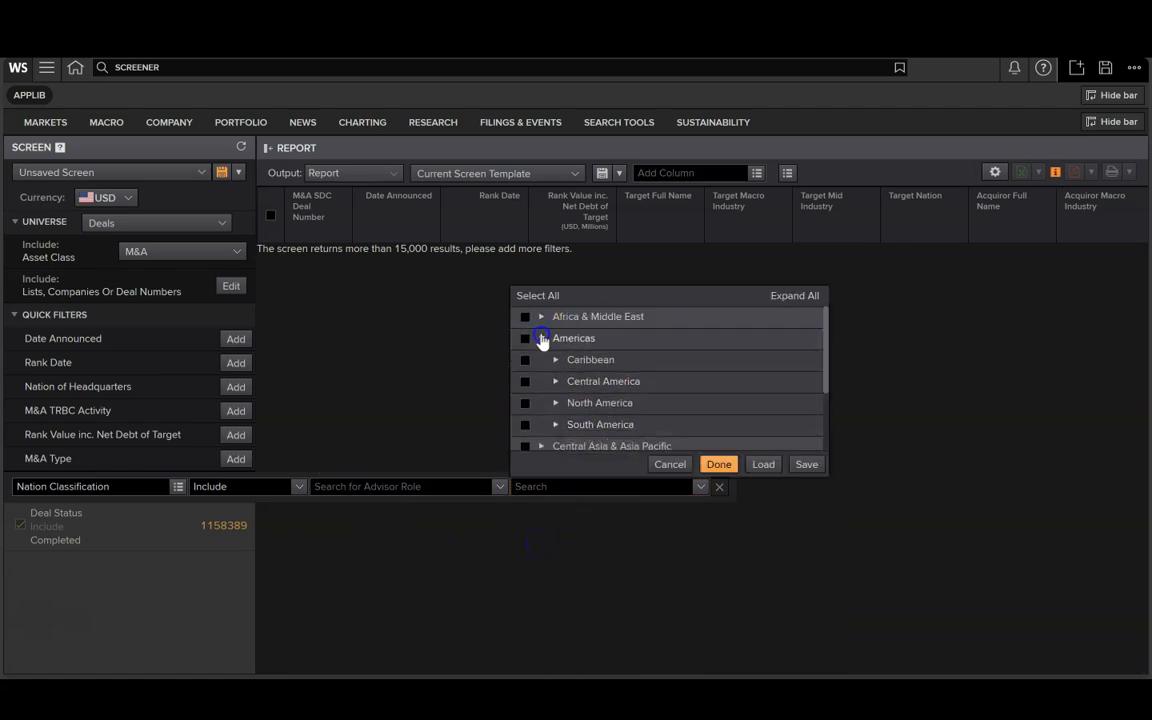
pyautogui.click(540, 337)
pyautogui.click(572, 382)
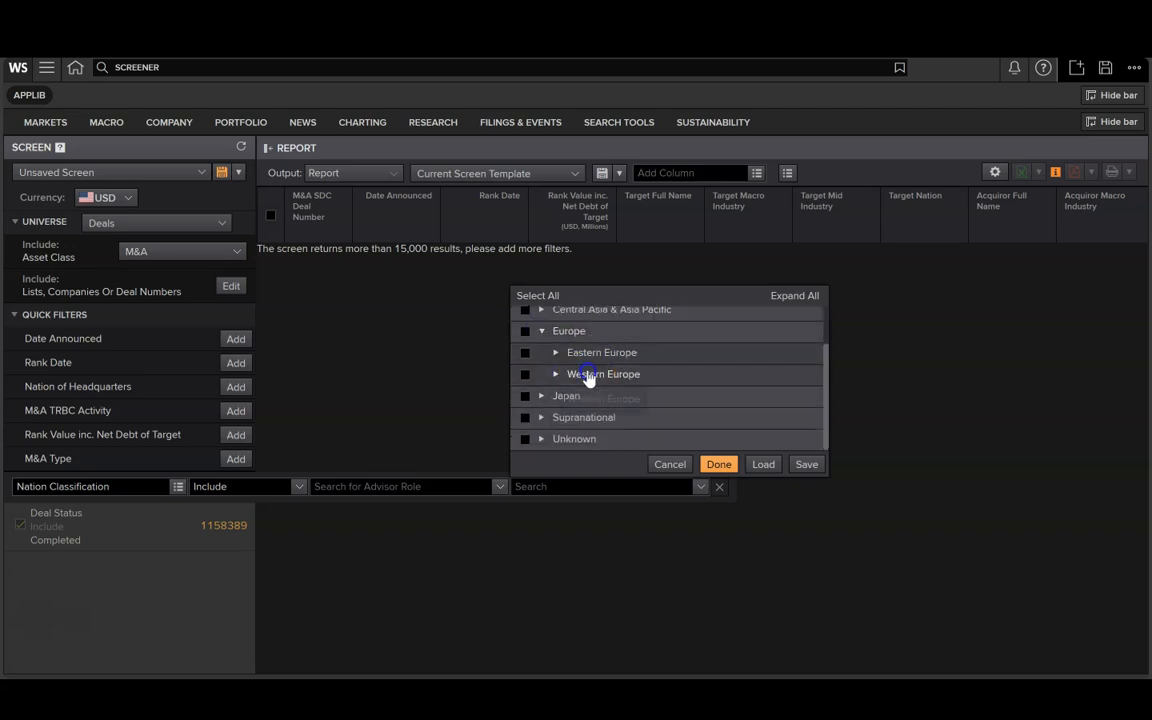
pyautogui.click(645, 374)
pyautogui.scroll(-10, 645, 374)
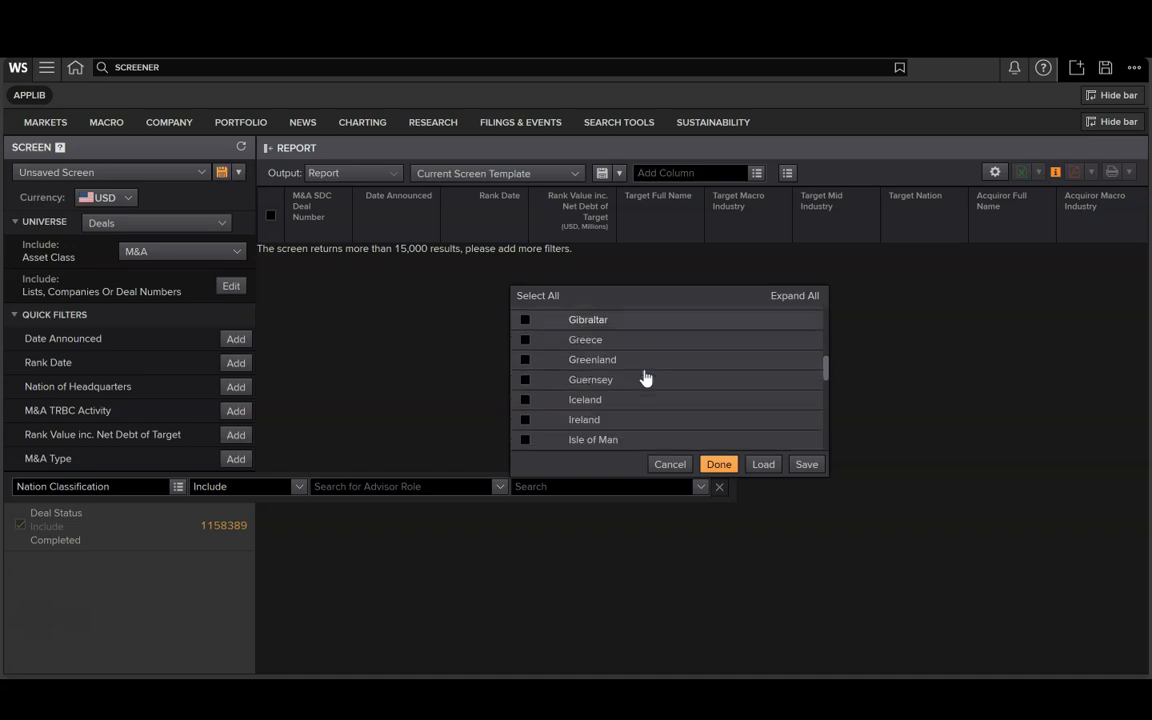
pyautogui.click(618, 366)
pyautogui.click(721, 466)
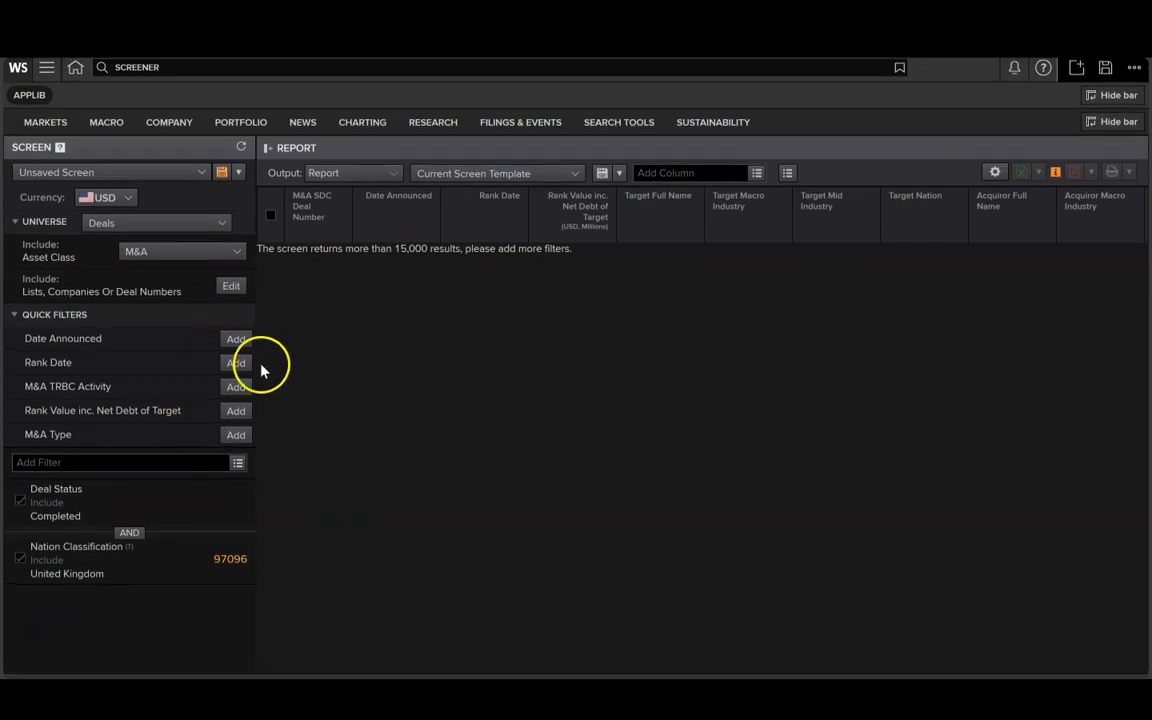
# Try an M&A Type filter that includes Stake Purchases Deal.
pyautogui.click(238, 436)
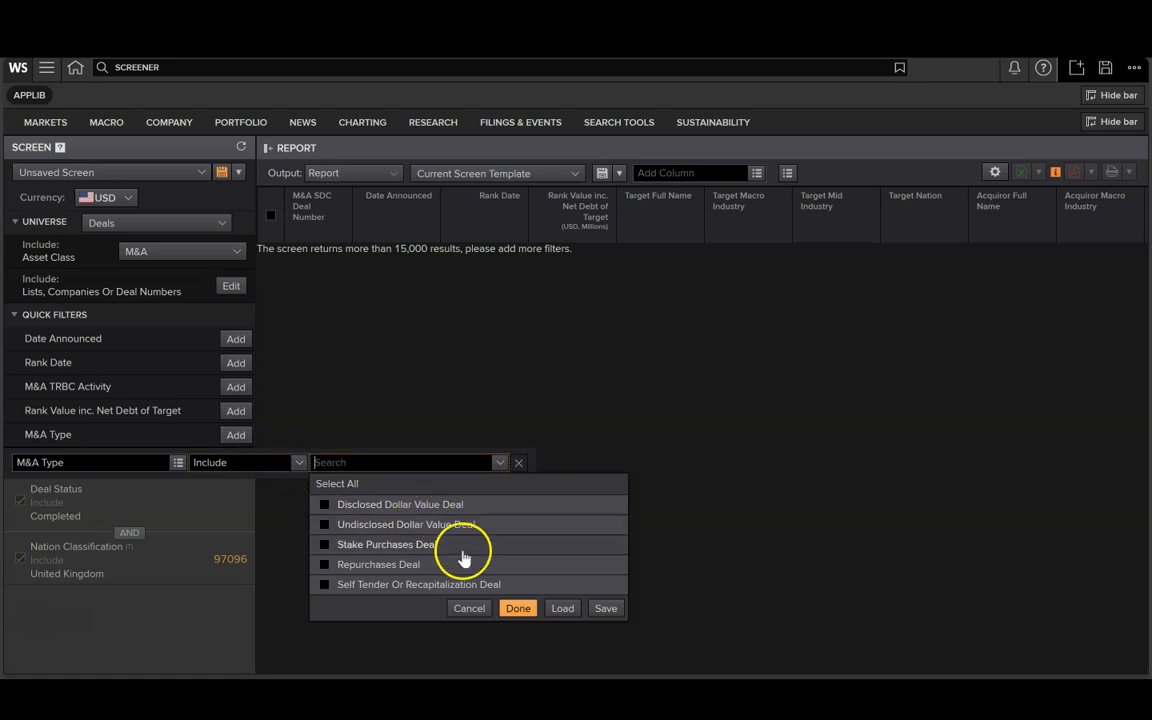
pyautogui.click(400, 547)
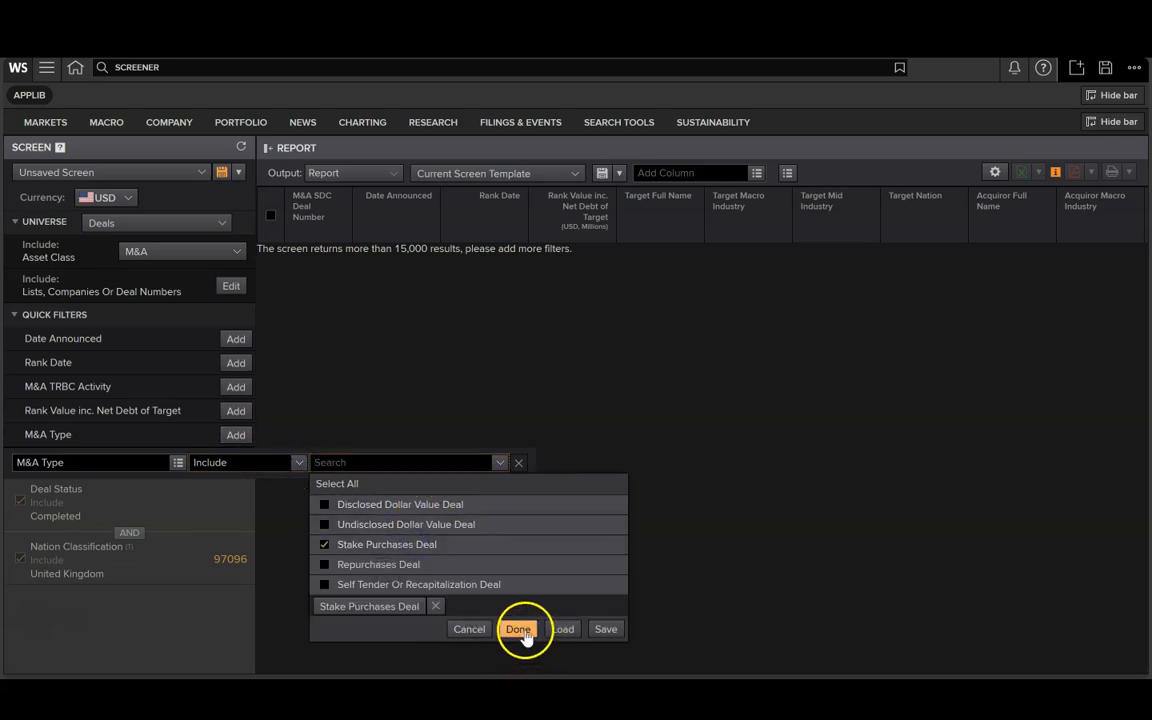
pyautogui.click(519, 630)
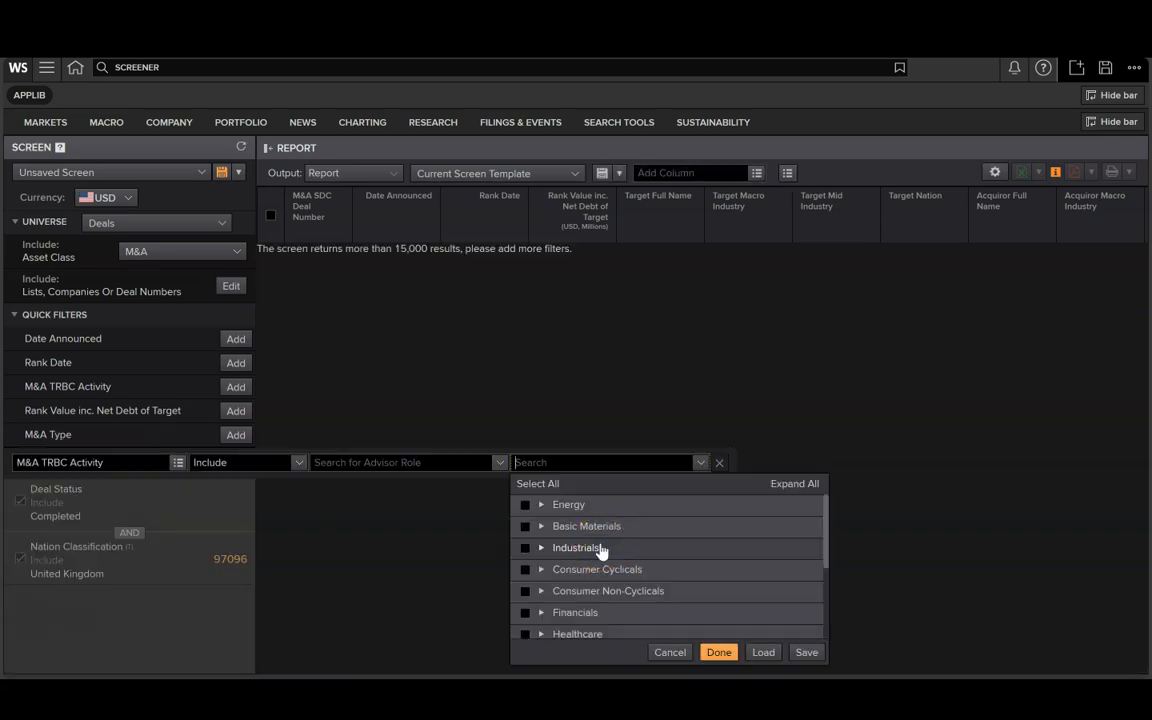
# Add an M&A TRBC Activity filter that includes Software & IT Services from the Technology sector.
pyautogui.scroll(-1, 600, 550)
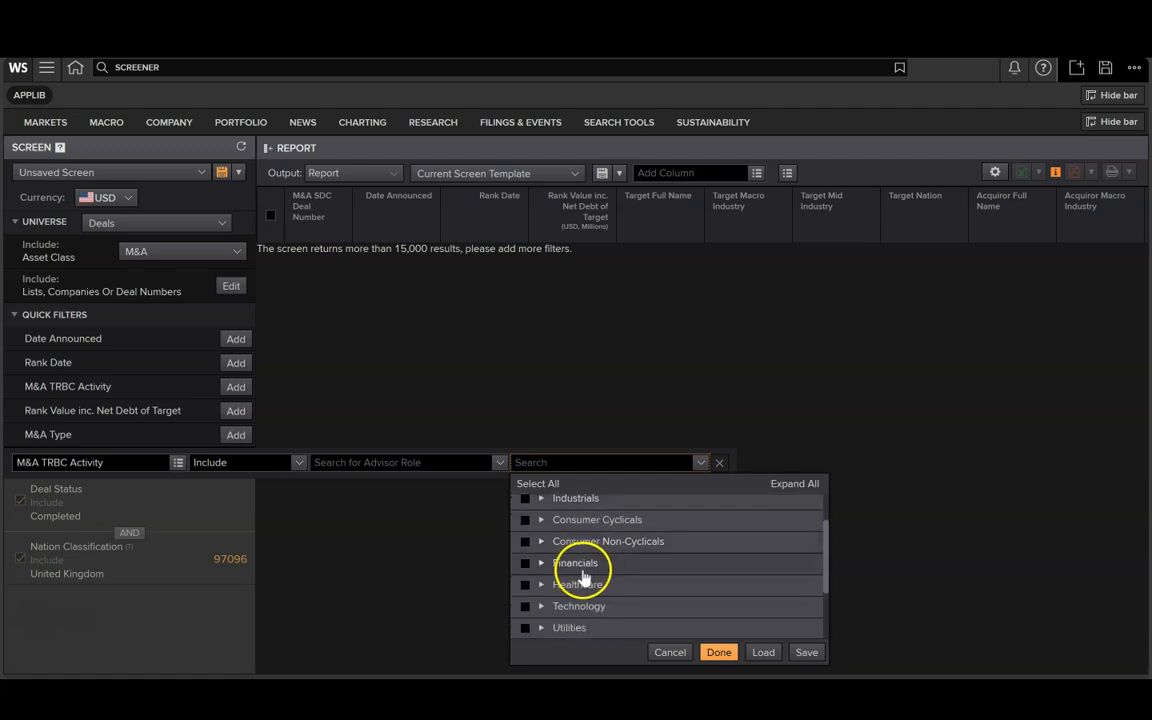
pyautogui.scroll(-1, 694, 553)
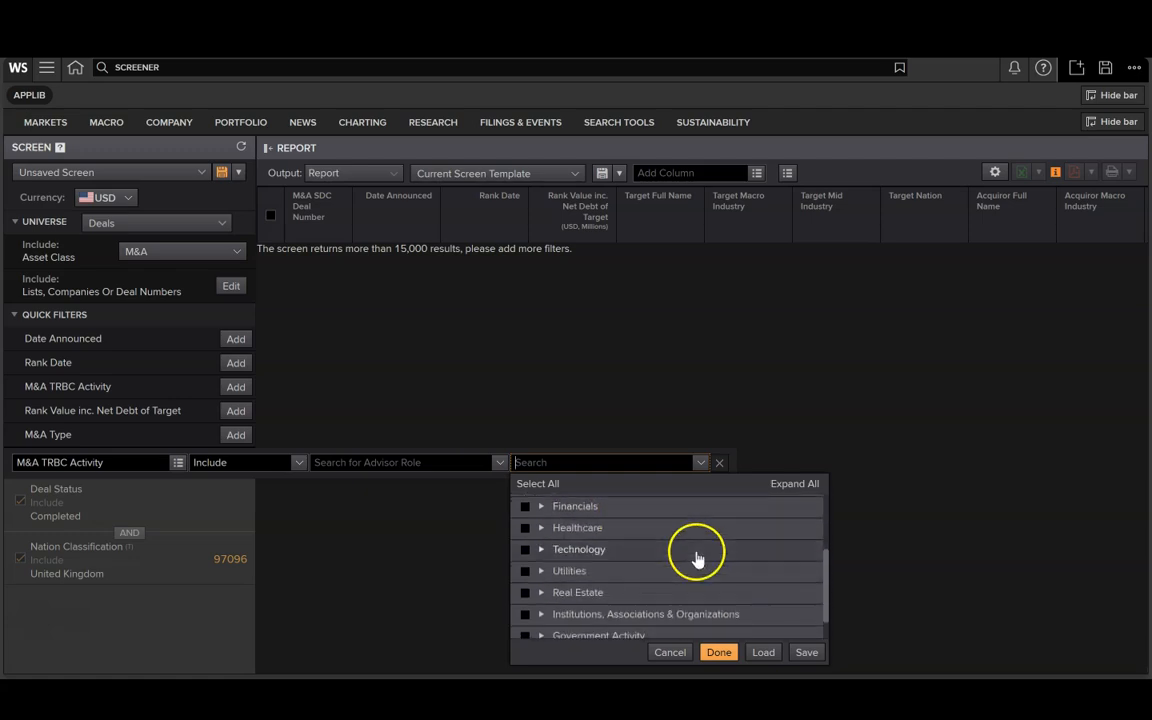
pyautogui.click(603, 553)
pyautogui.scroll(-2, 694, 570)
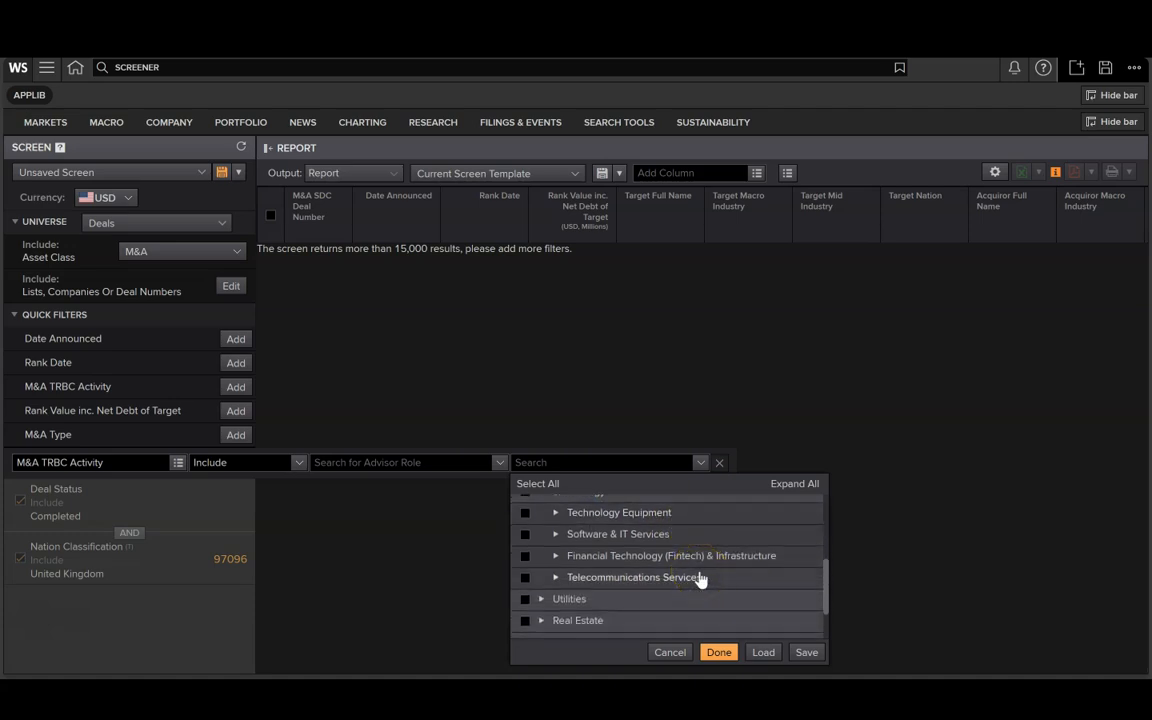
pyautogui.click(660, 535)
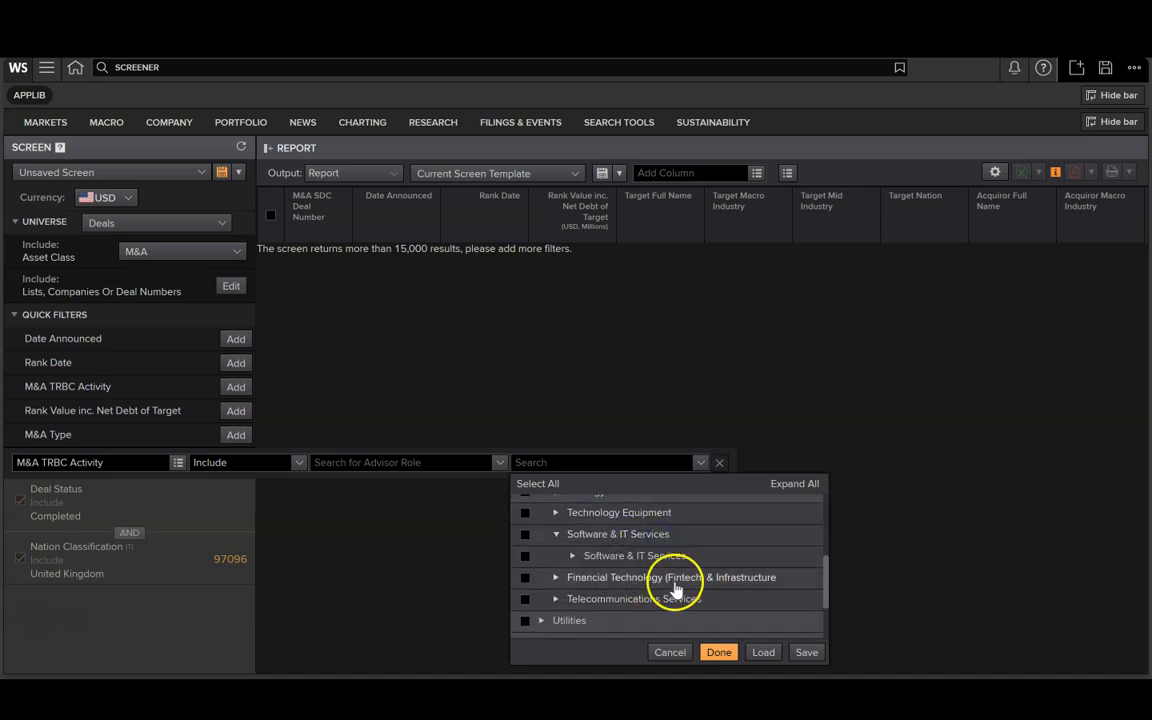
pyautogui.click(525, 556)
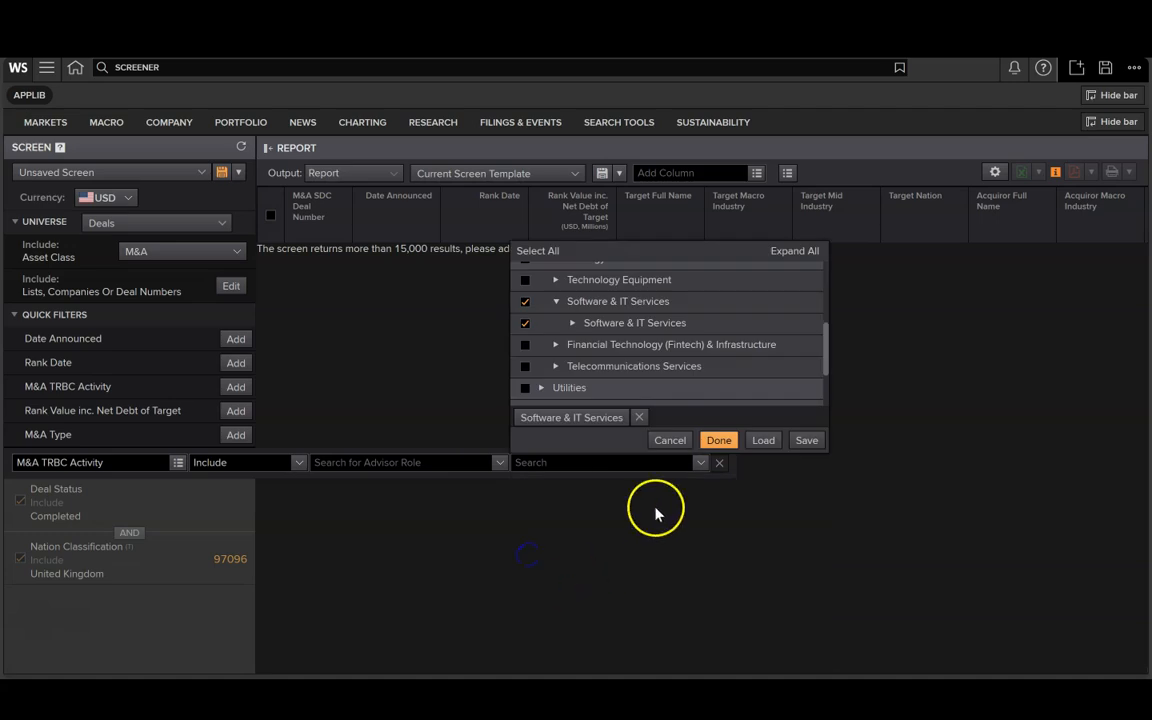
pyautogui.click(719, 440)
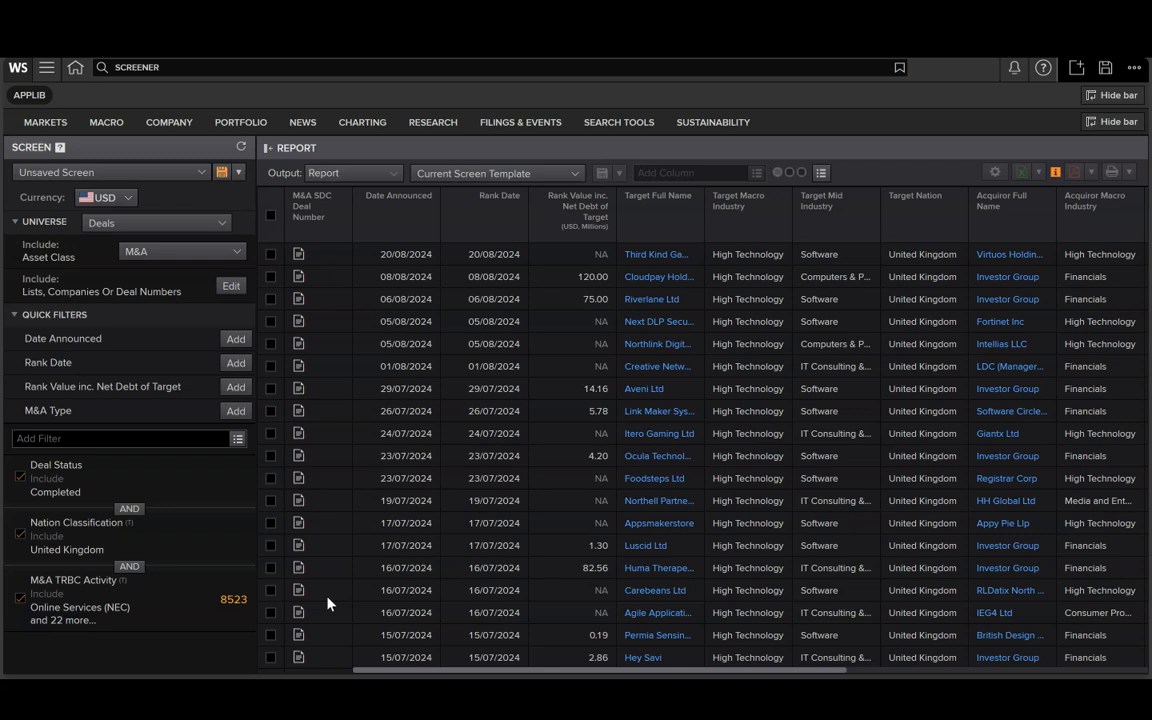
pyautogui.moveTo(58, 468)
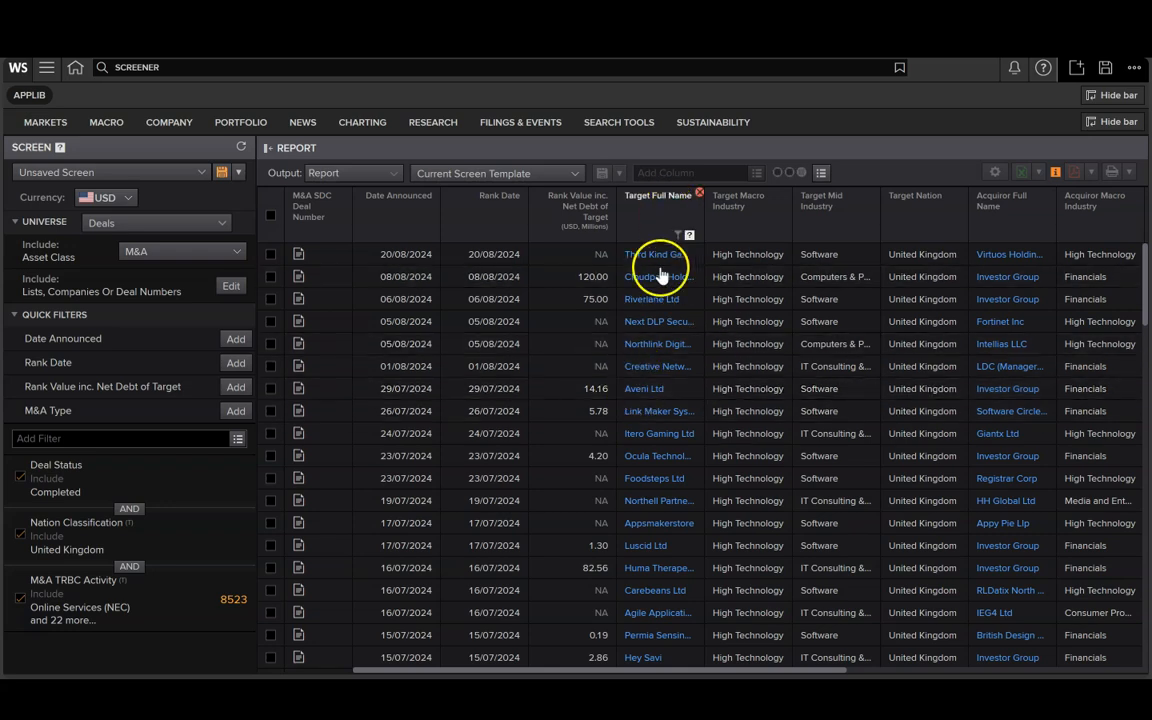
# Read the field definition of the Target Mid Industry column and look through the report's columns and listed deals.
pyautogui.click(865, 235)
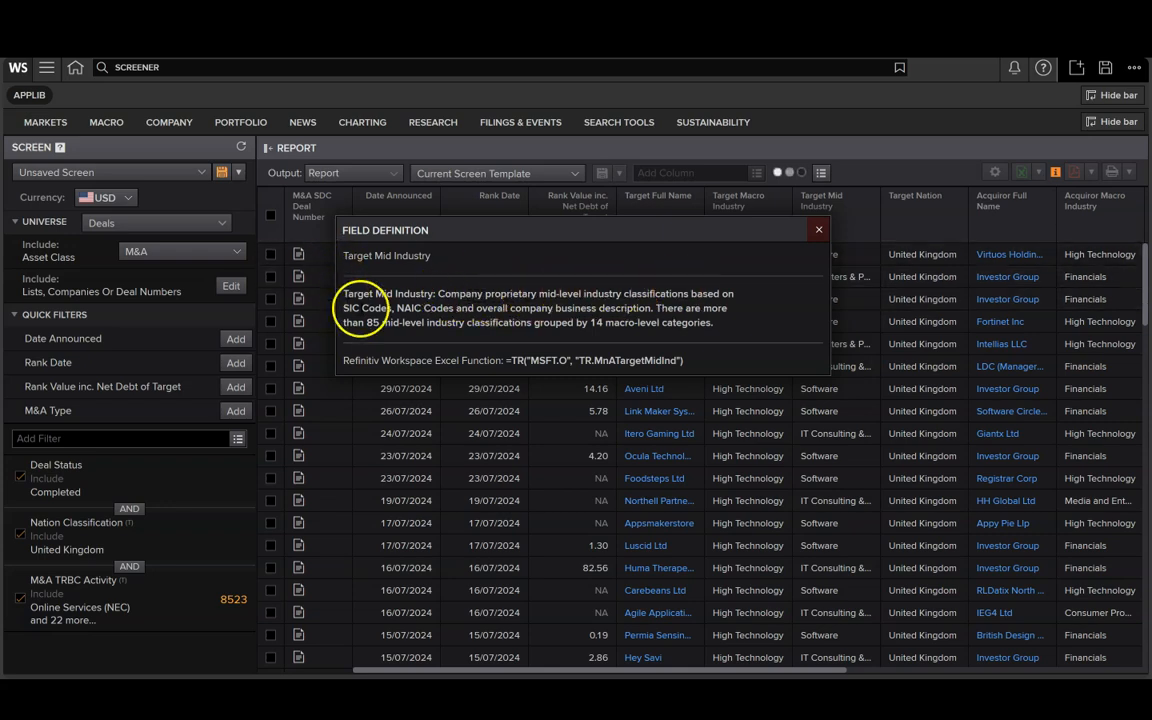
pyautogui.click(818, 229)
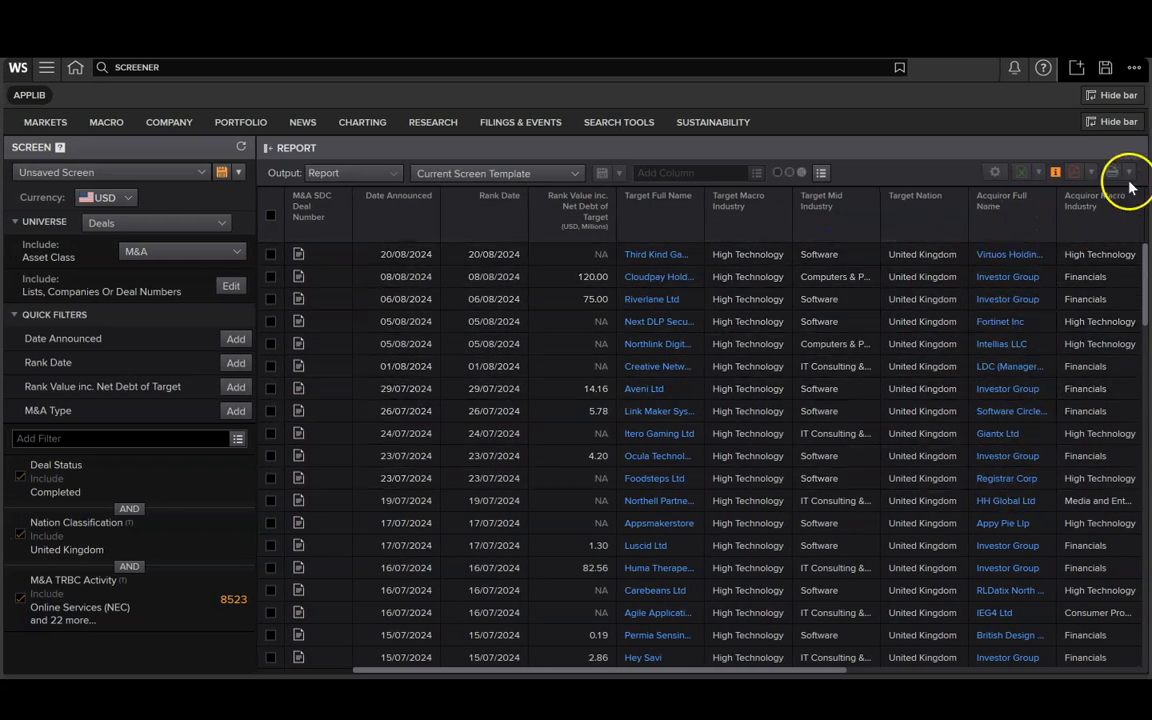
pyautogui.moveTo(805, 668); pyautogui.dragTo(966, 668)
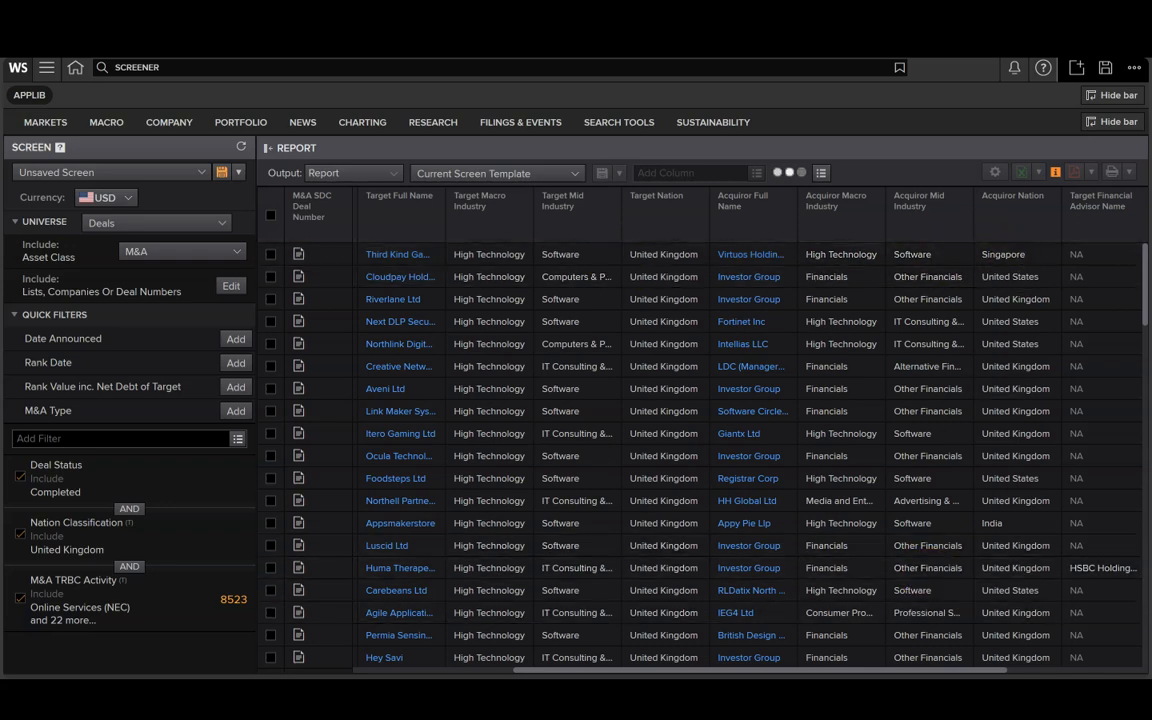
pyautogui.moveTo(943, 673); pyautogui.dragTo(1086, 671)
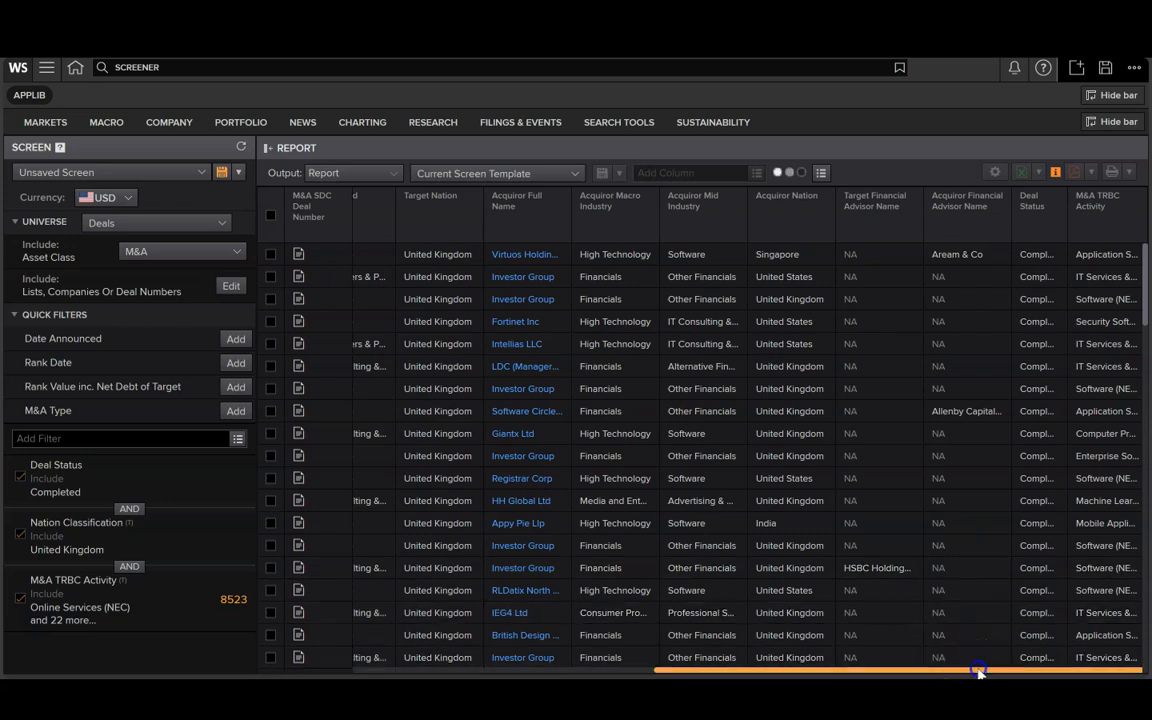
pyautogui.moveTo(979, 672); pyautogui.dragTo(676, 672)
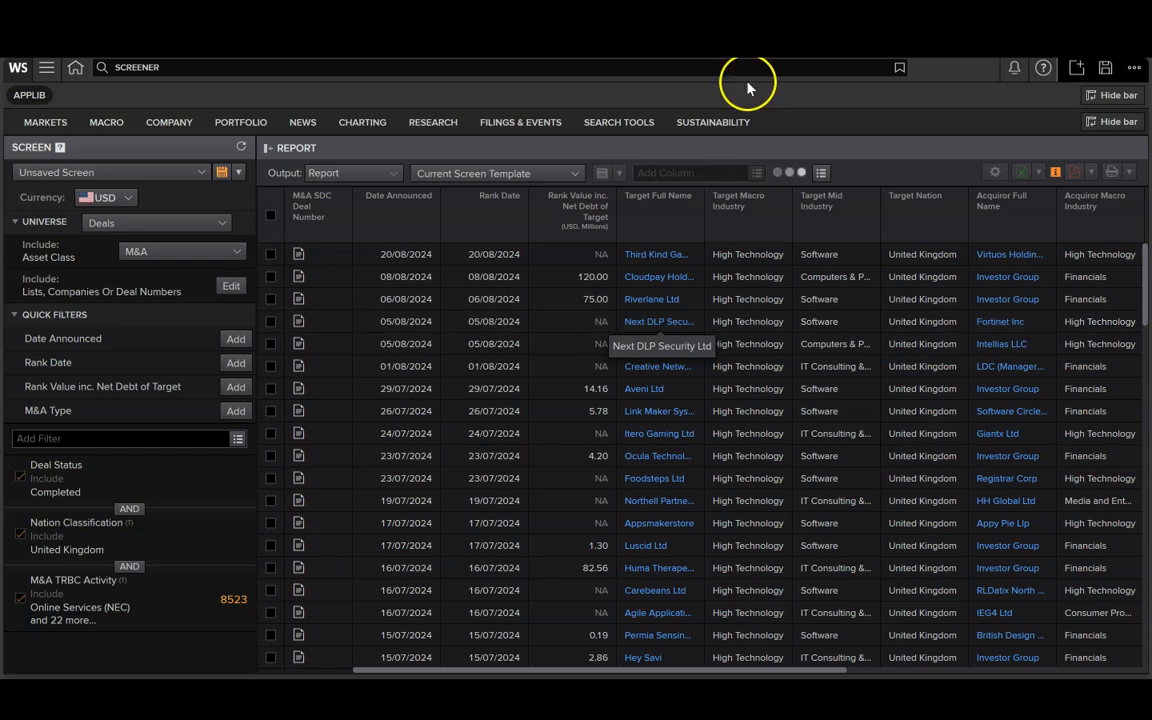
pyautogui.scroll(-3, 725, 290)
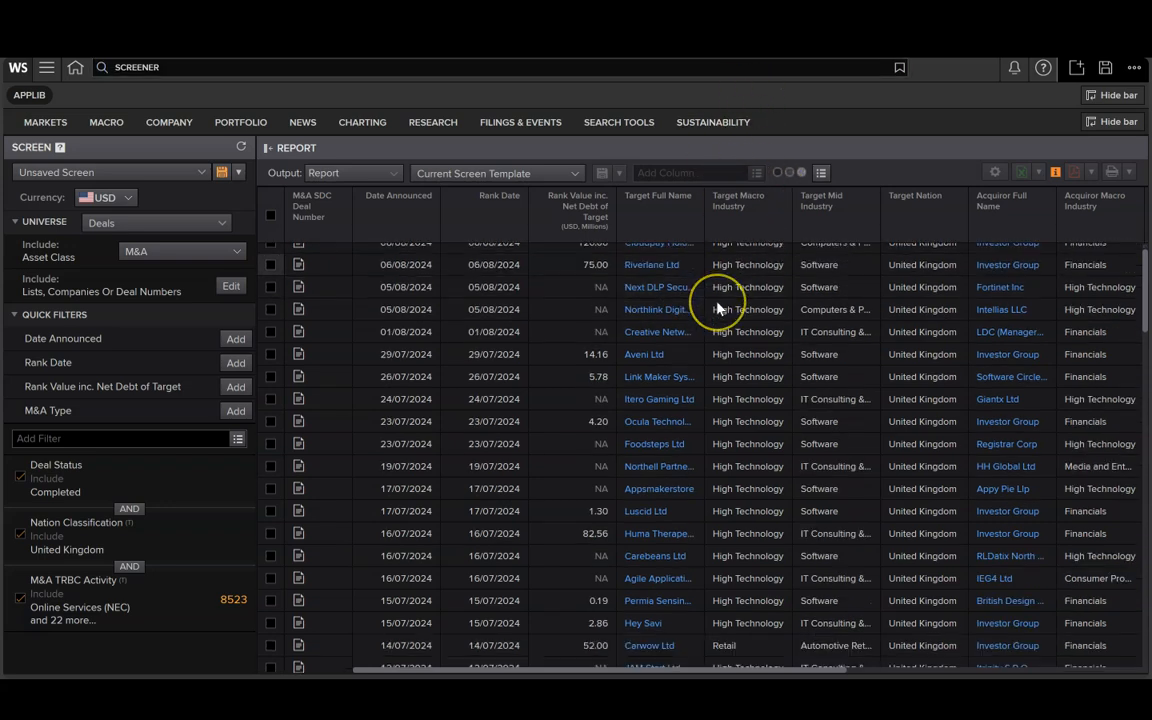
pyautogui.scroll(3, 717, 308)
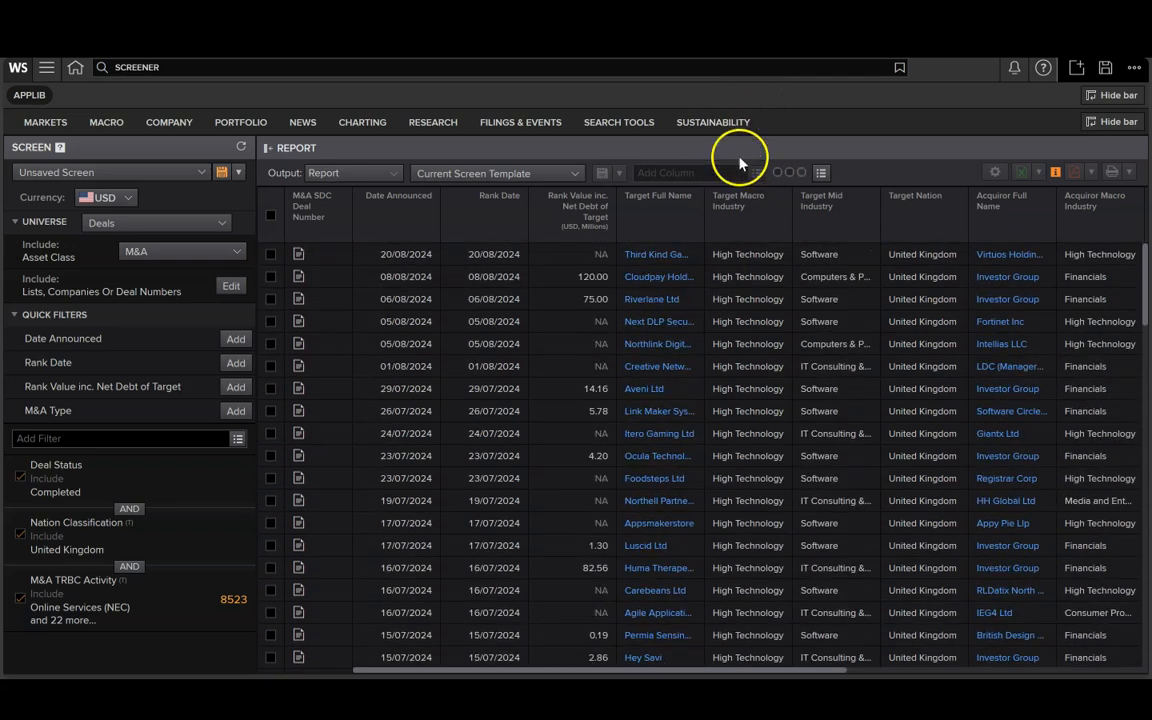
# Browse the report's Data Item Library under Mergers & Acquisitions, covering Advisor Info, Deal Info, Financials and Deal Value.
pyautogui.click(757, 175)
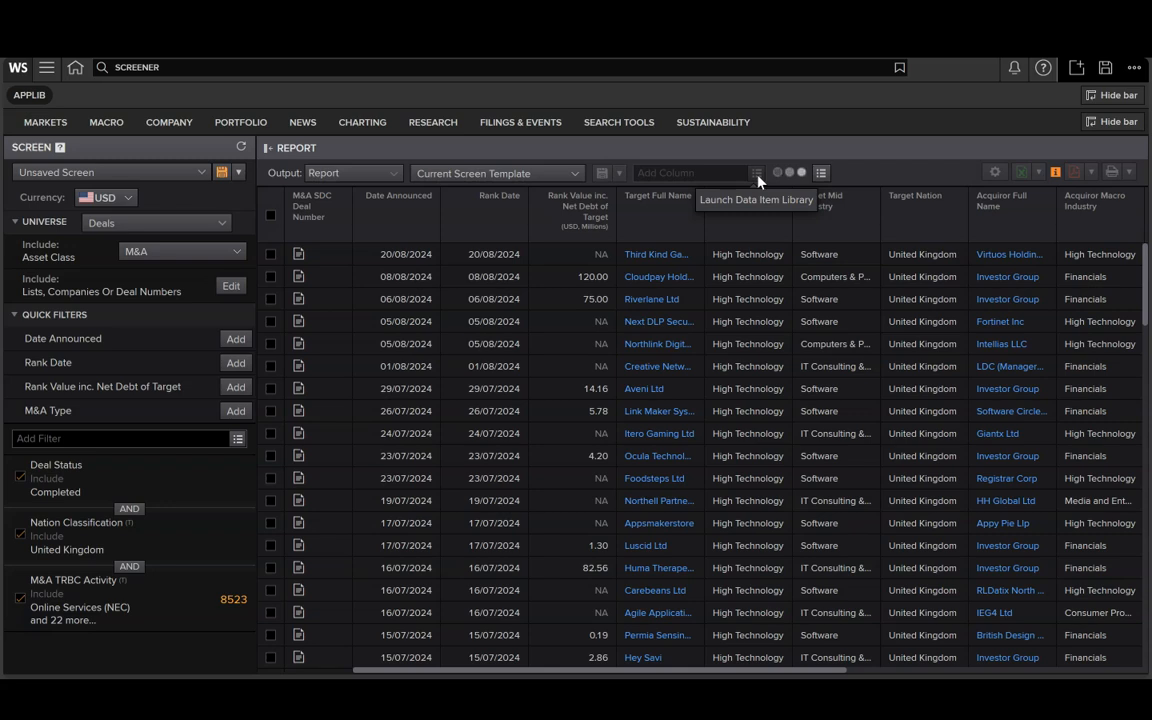
pyautogui.click(760, 671)
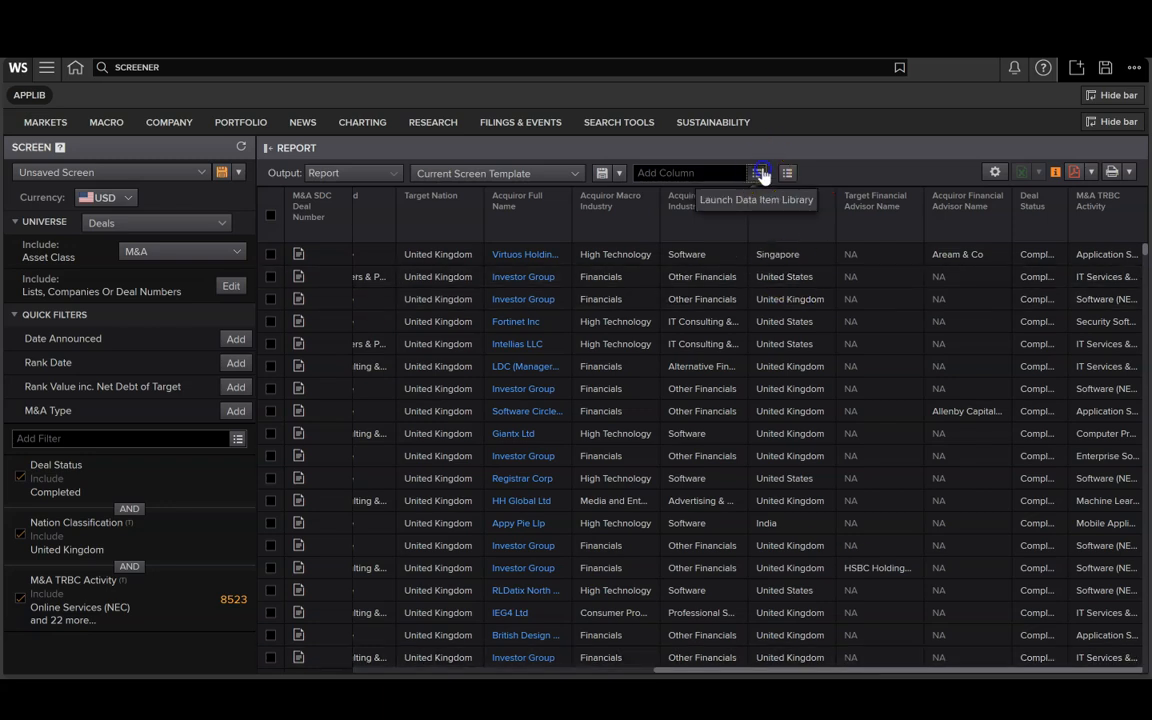
pyautogui.click(759, 174)
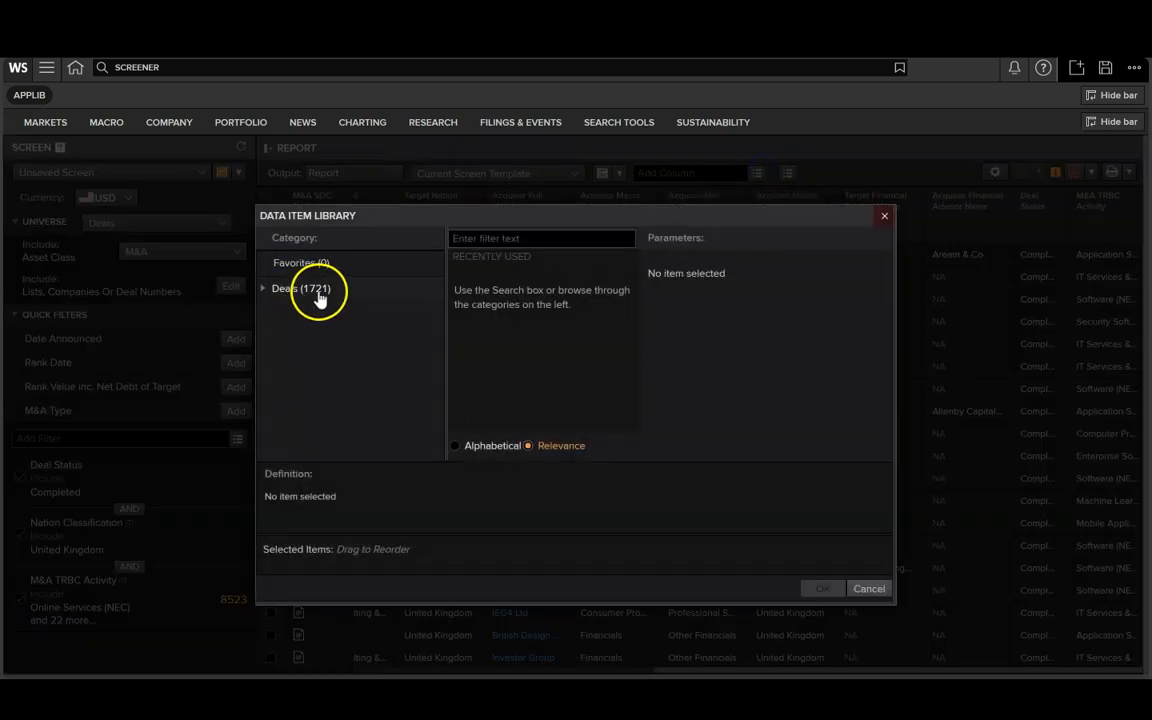
pyautogui.click(320, 296)
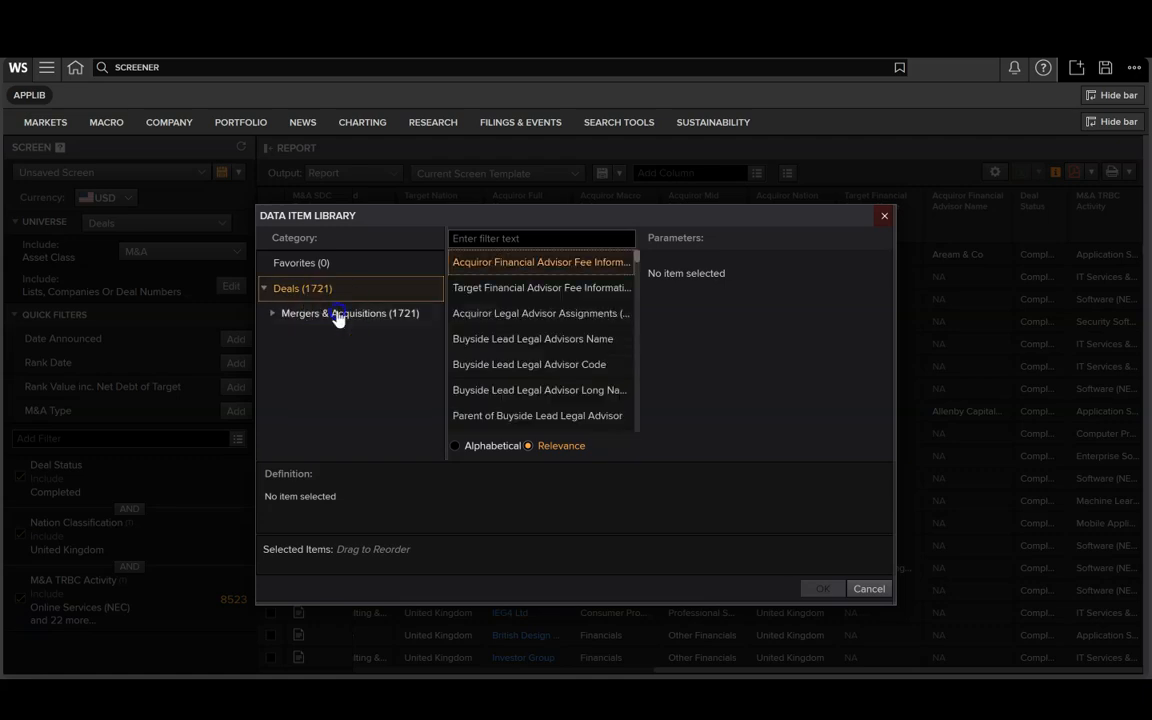
pyautogui.click(333, 313)
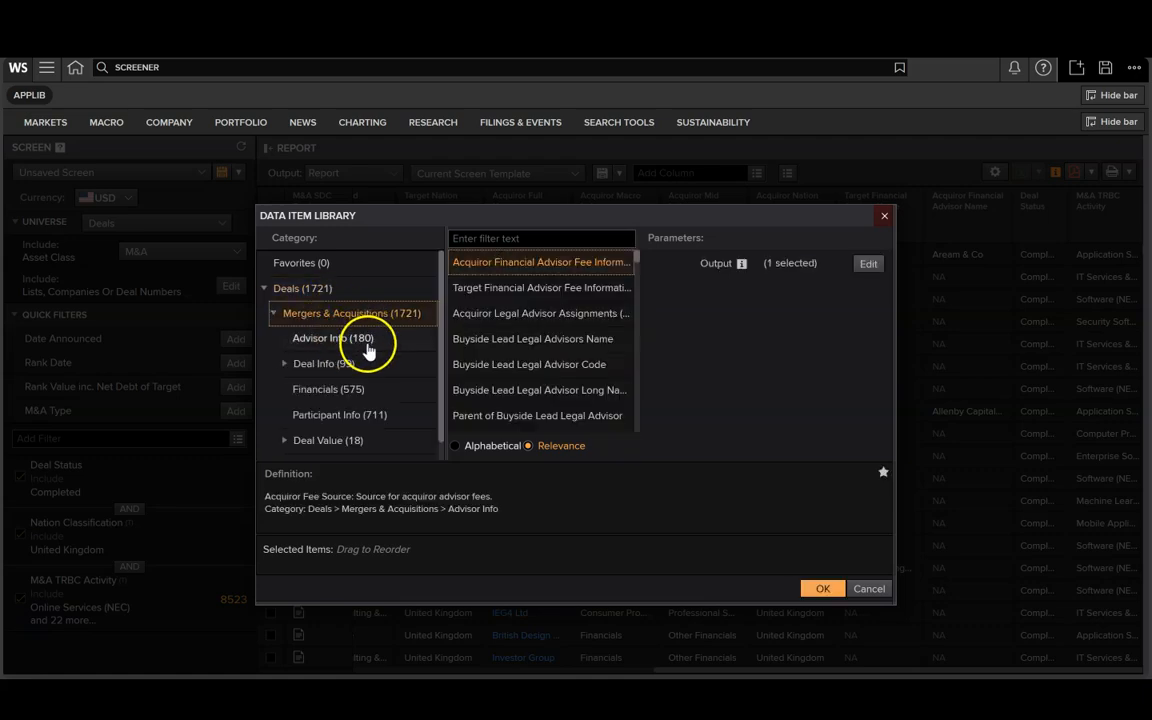
pyautogui.click(366, 346)
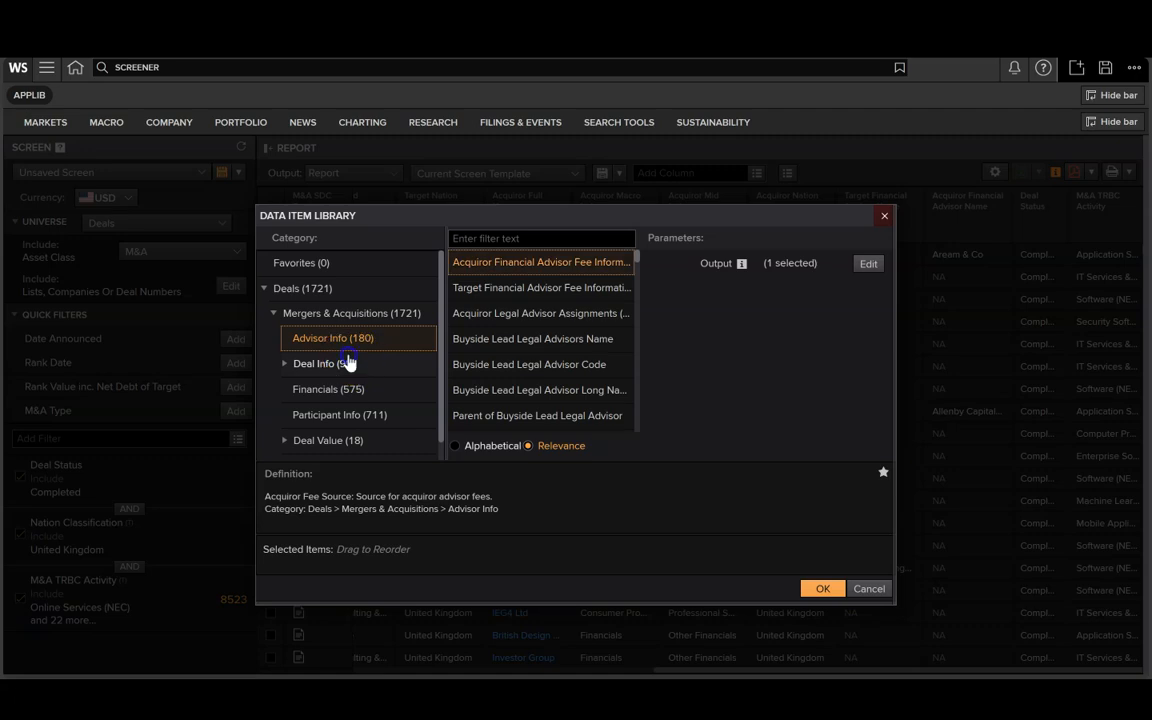
pyautogui.click(349, 363)
pyautogui.scroll(-1, 352, 383)
pyautogui.click(342, 379)
pyautogui.scroll(-10, 524, 313)
pyautogui.scroll(-10, 524, 313)
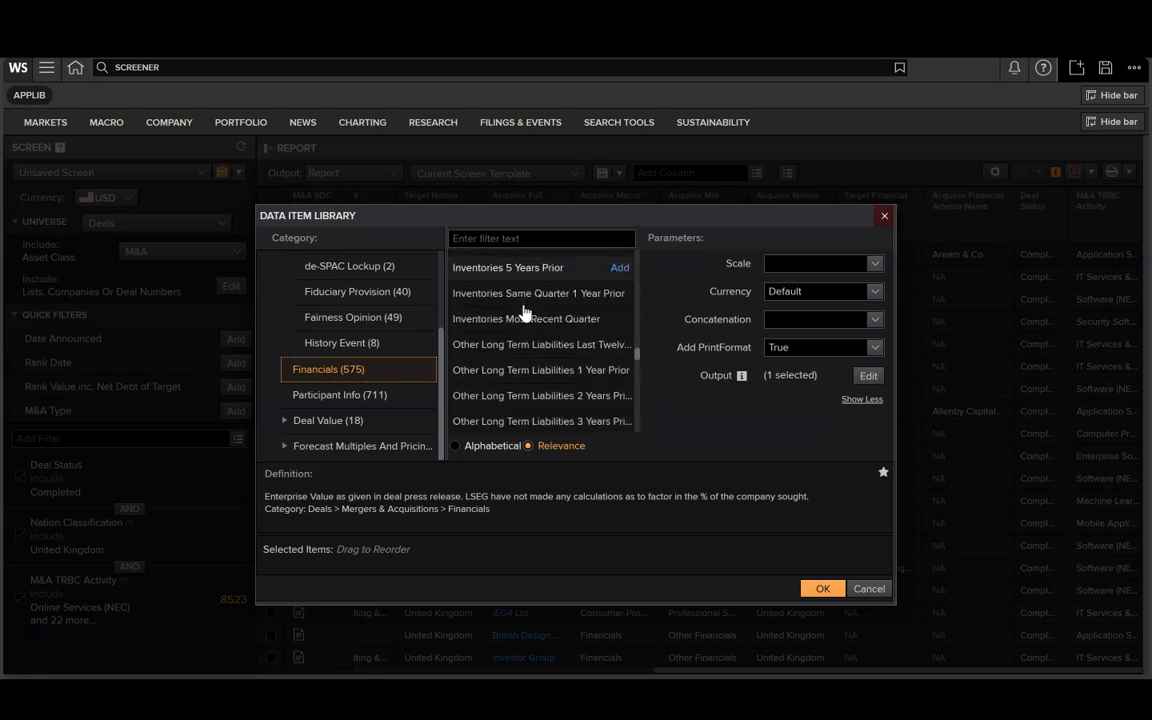
pyautogui.click(320, 423)
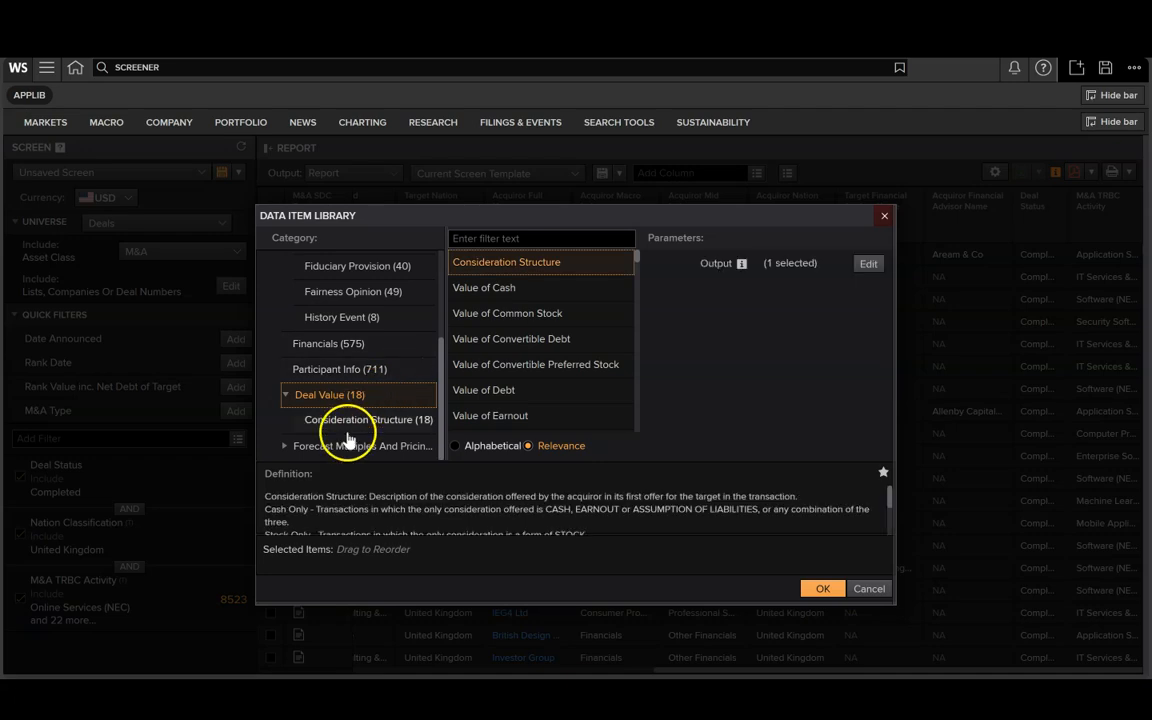
# Add the Deal Value Ex Liab To Forecast EBIT CY item from Forecast Multiples And Pricing to the report.
pyautogui.click(340, 445)
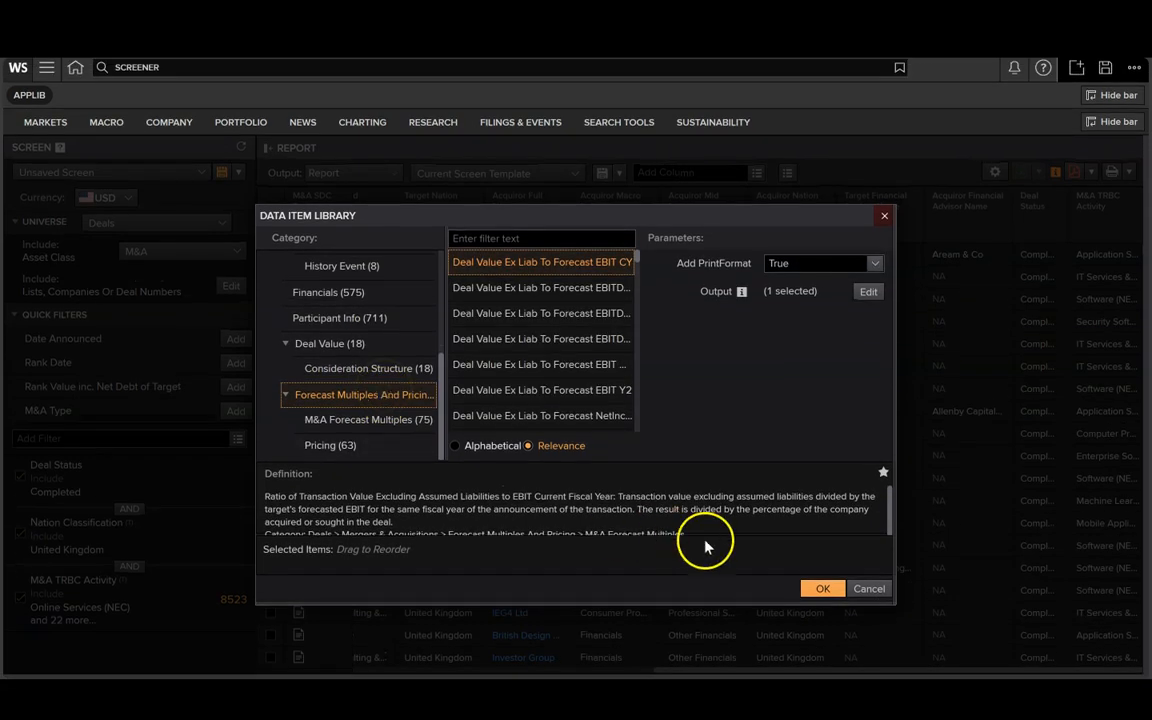
pyautogui.click(834, 594)
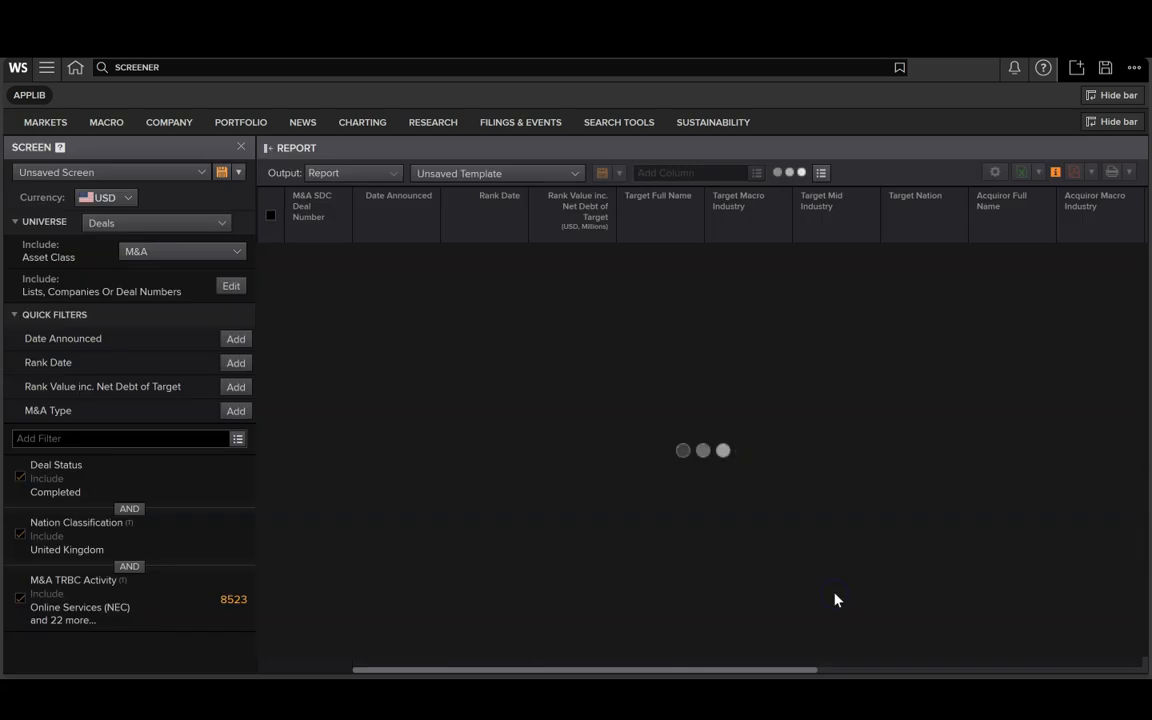